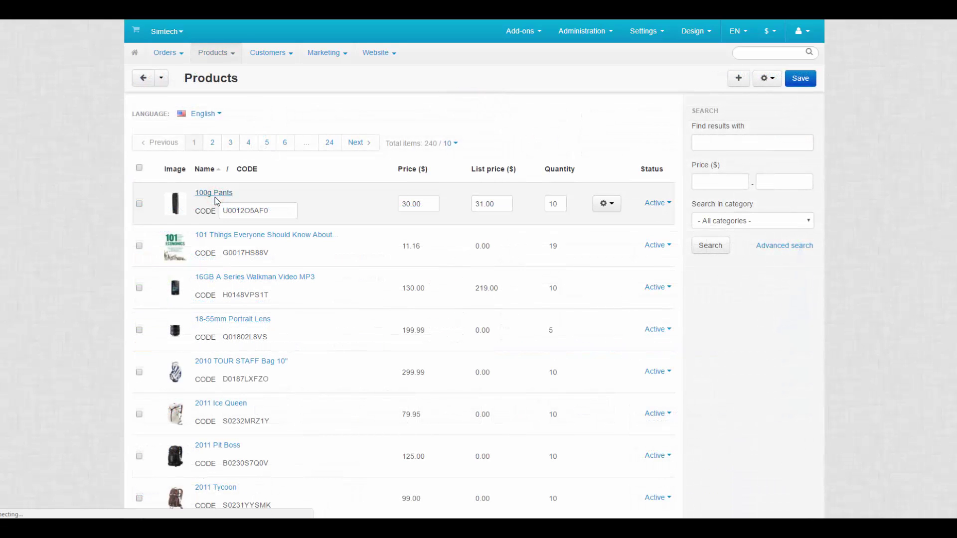
# Step: Open the 100g Pants product and view its content in Russian, then back in English
pyautogui.click(214, 196)
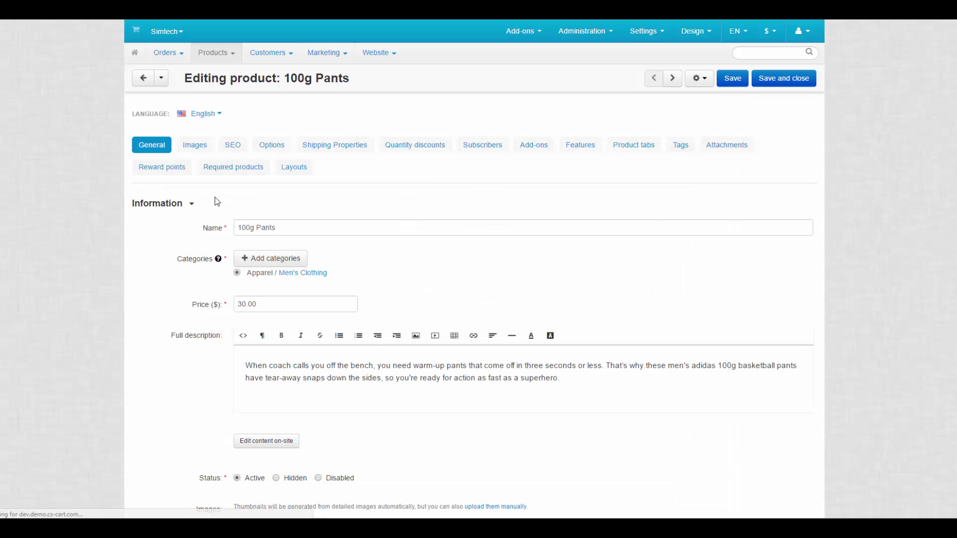
pyautogui.click(231, 112)
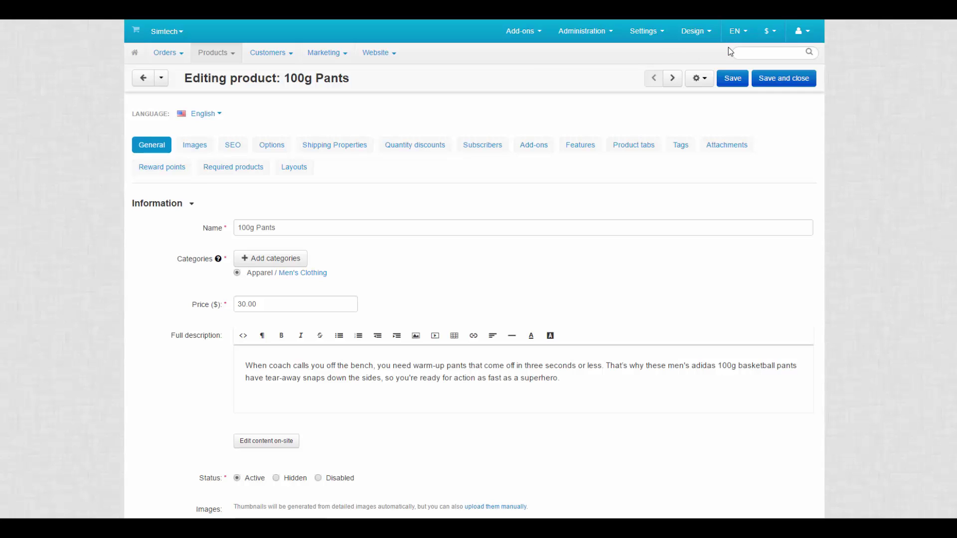
pyautogui.click(203, 113)
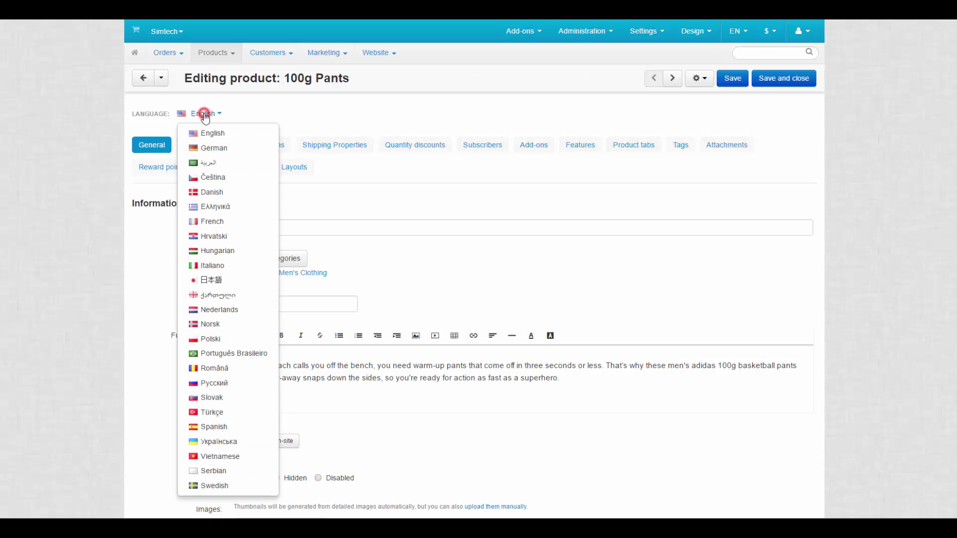
pyautogui.click(185, 388)
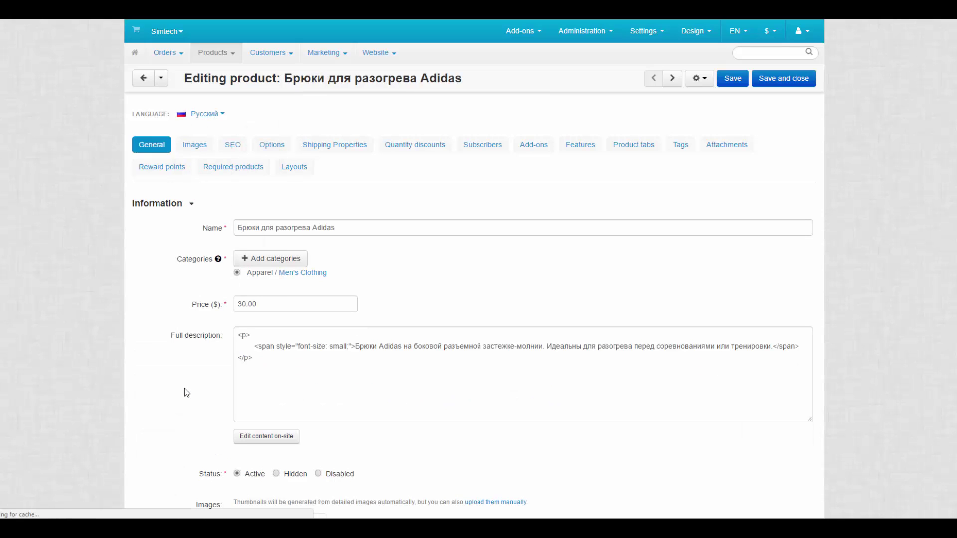
pyautogui.click(688, 369)
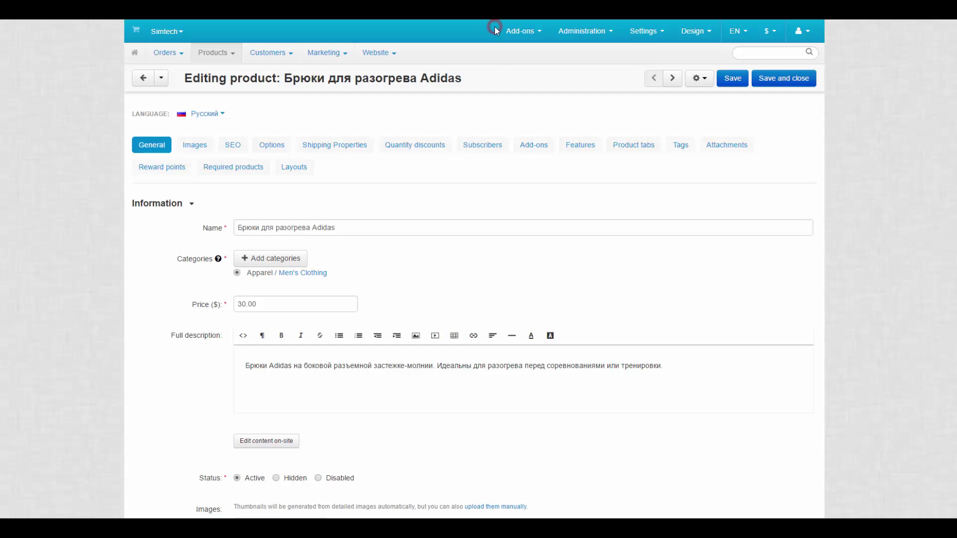
pyautogui.click(204, 114)
pyautogui.click(207, 130)
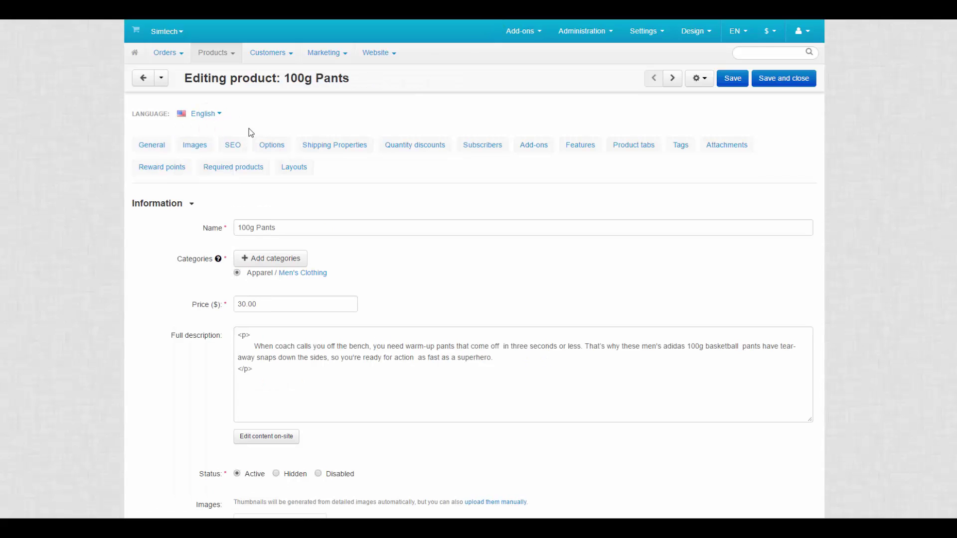
# Step: Switch the admin interface language to Русский, keeping the product content in English
pyautogui.click(737, 31)
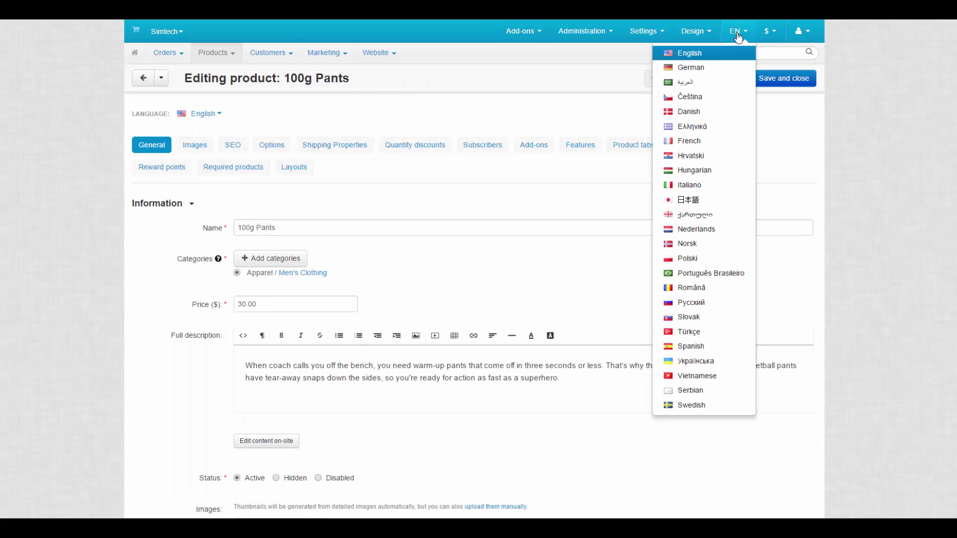
pyautogui.click(714, 304)
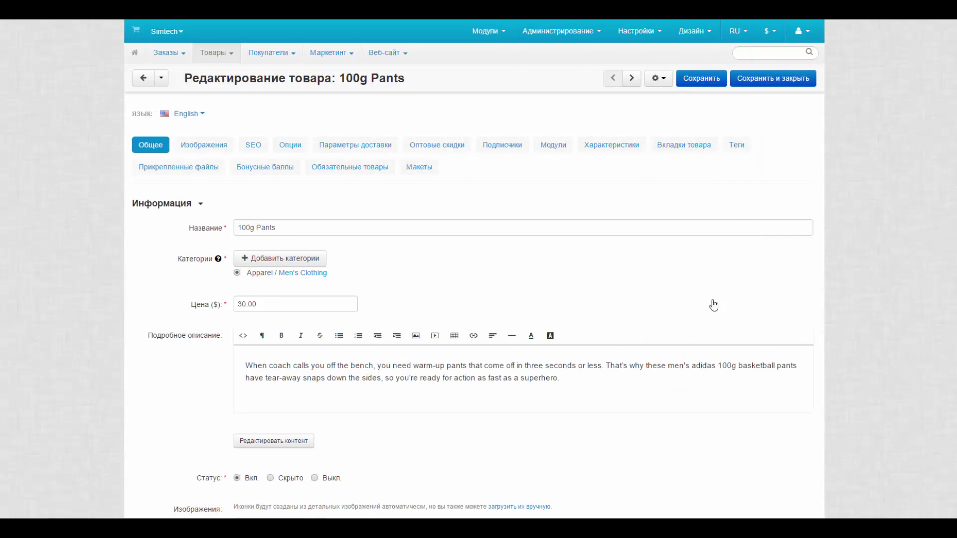
pyautogui.click(285, 227)
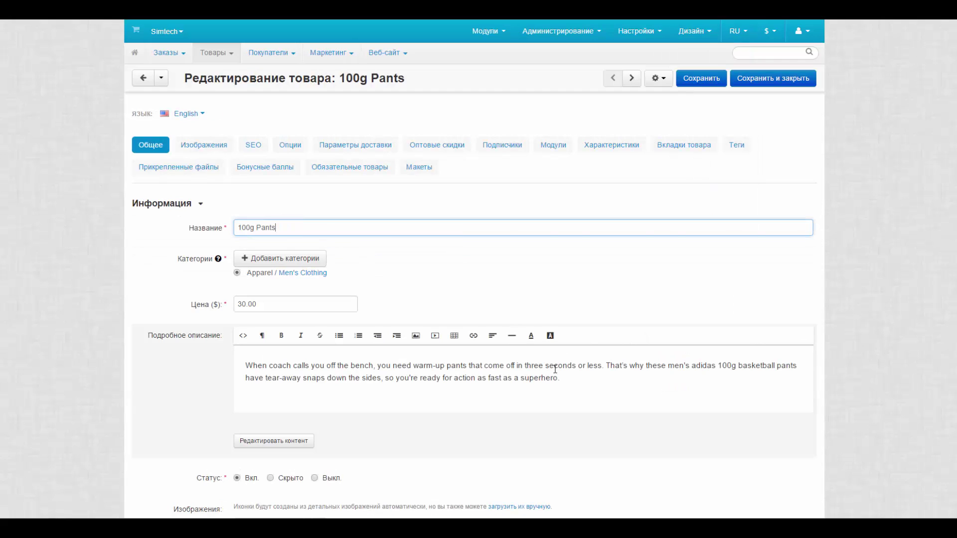
pyautogui.click(567, 380)
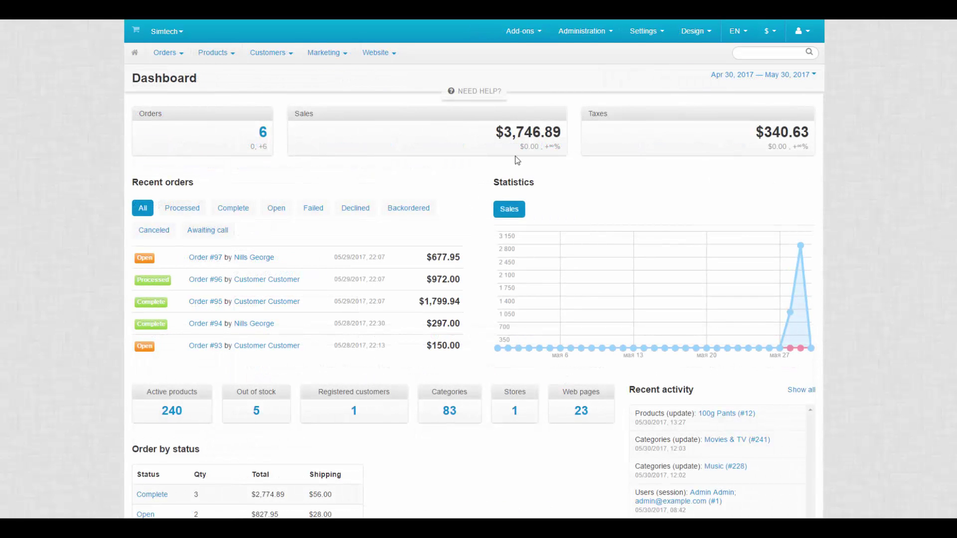
# Step: Open Administration > Languages > Manage languages, view the Available tab, then return to Installed
pyautogui.click(592, 40)
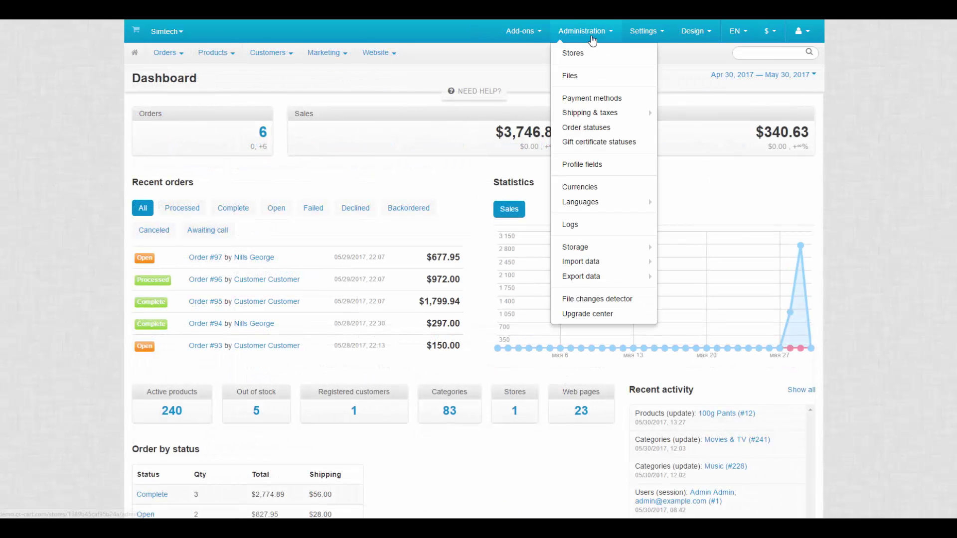
pyautogui.moveTo(613, 201)
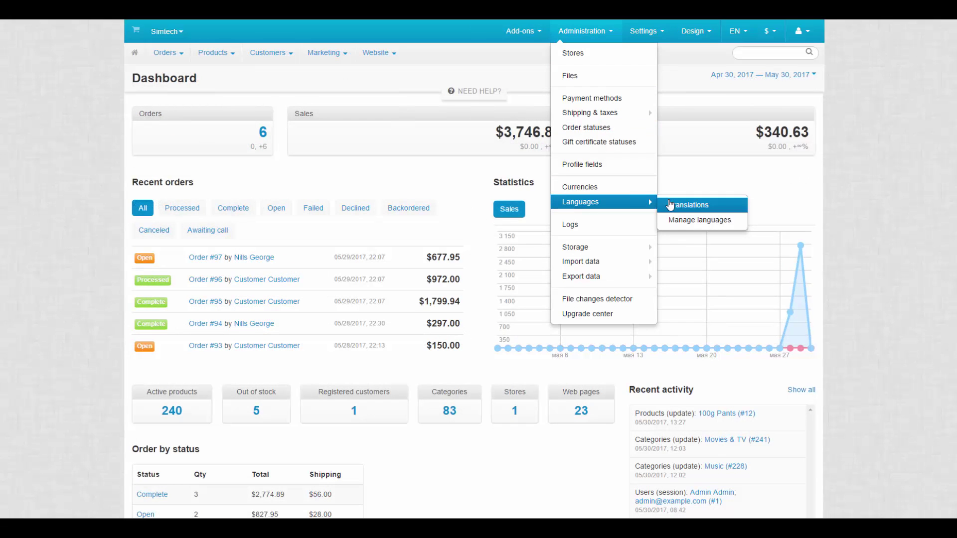
pyautogui.click(673, 220)
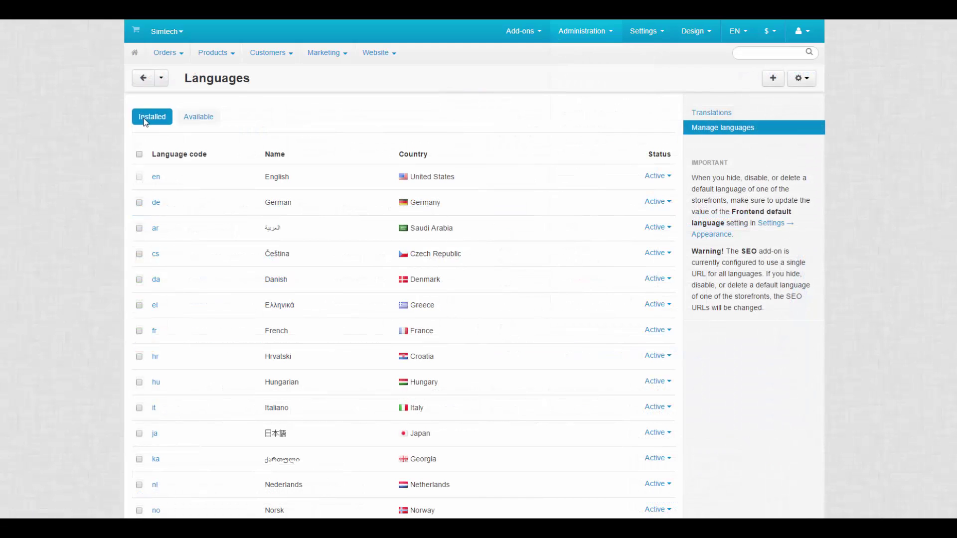
pyautogui.click(205, 119)
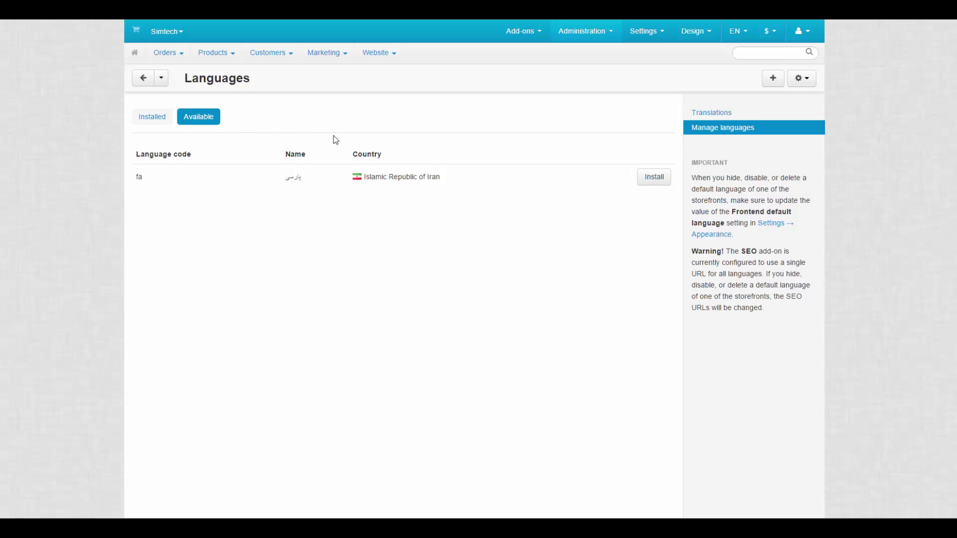
pyautogui.click(449, 179)
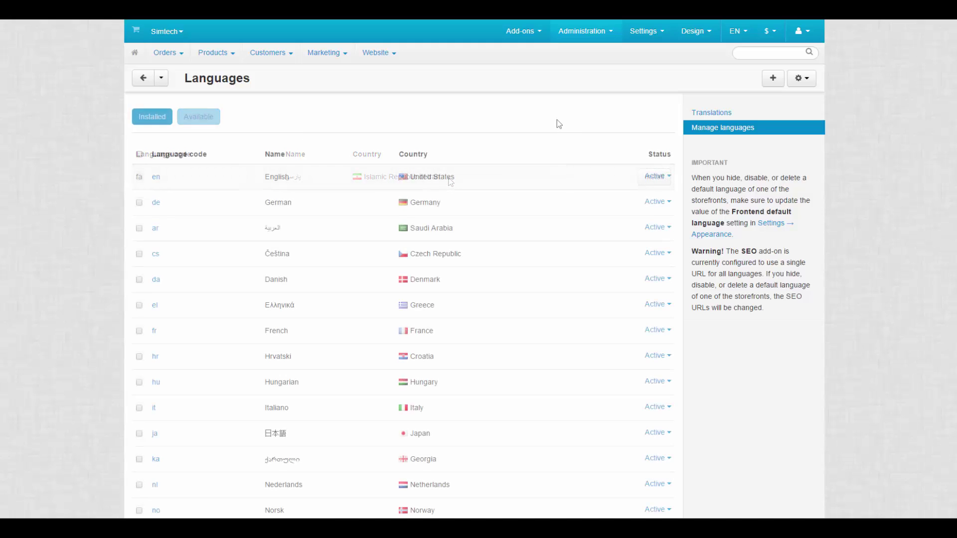
# Step: Edit the German language (code de), keep Germany as its country, and save
pyautogui.click(592, 202)
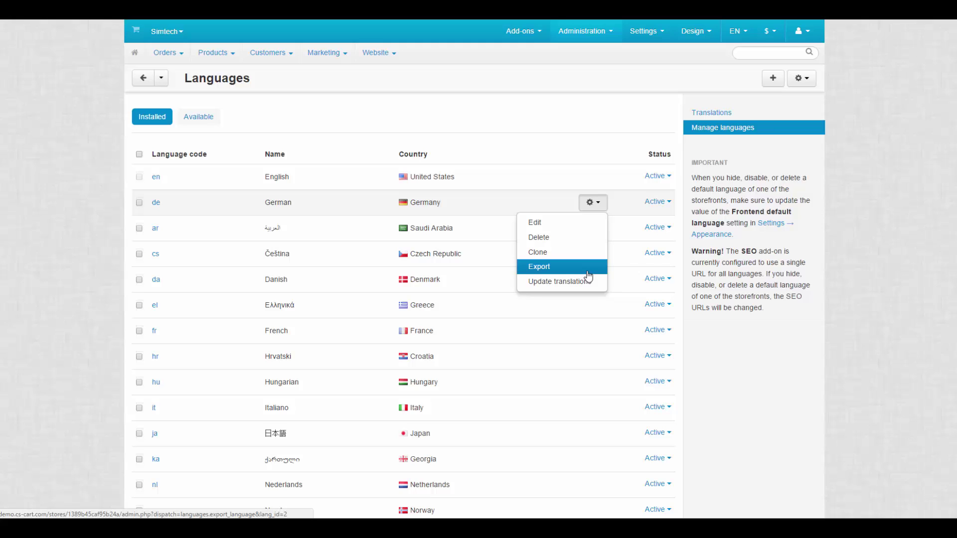
pyautogui.click(573, 226)
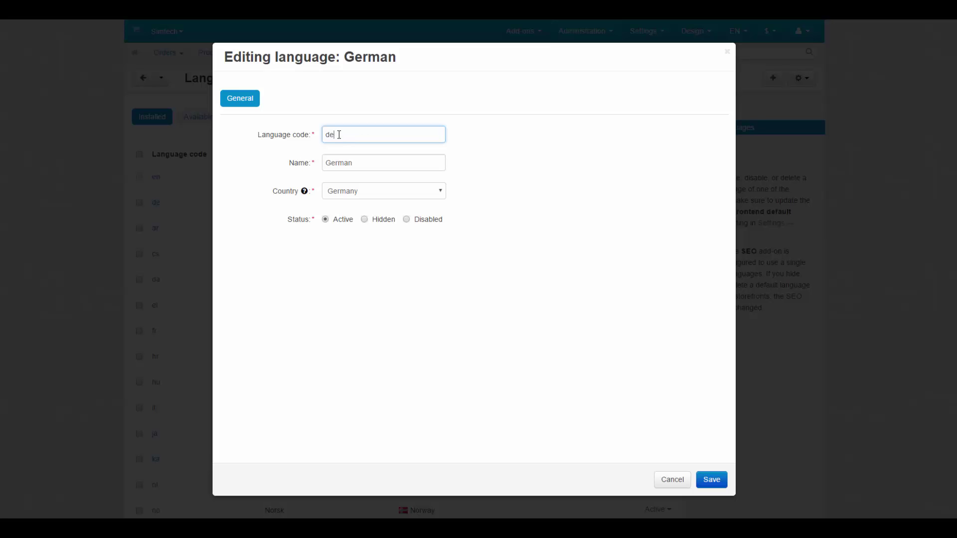
pyautogui.click(359, 163)
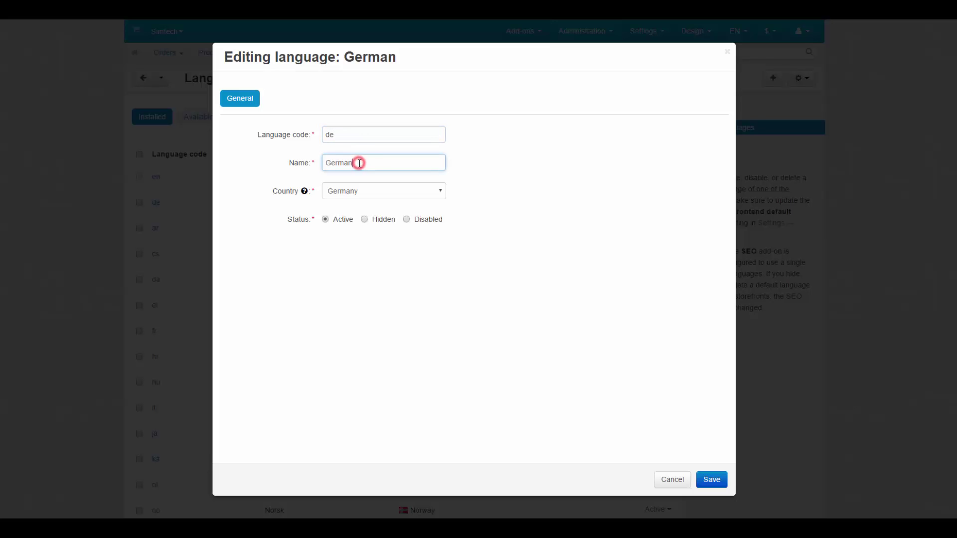
pyautogui.click(367, 192)
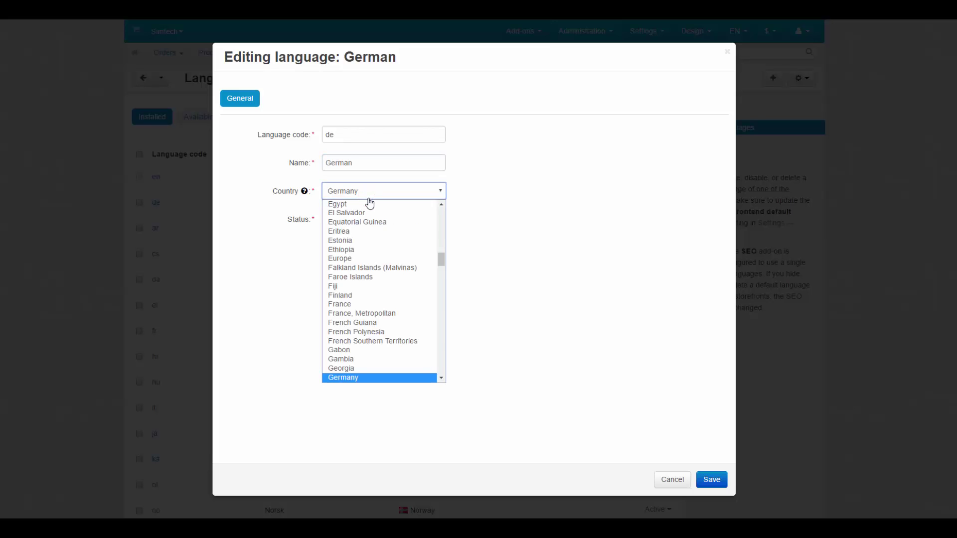
pyautogui.click(351, 378)
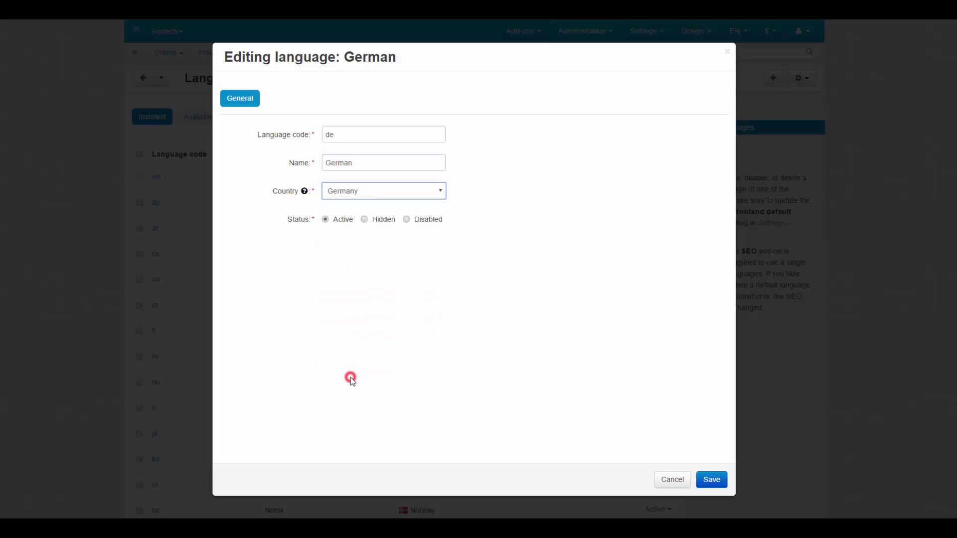
pyautogui.click(716, 480)
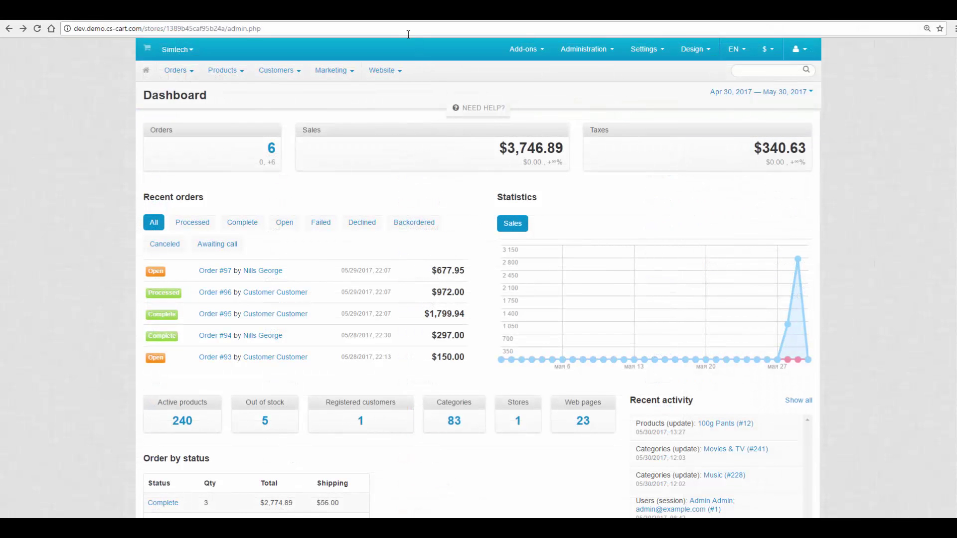
# Step: Visit translate.cs-cart.com and download the Finnish language pack fi.zip
pyautogui.click(406, 28)
pyautogui.write('translate.cs-cart.com')
pyautogui.press('Return')
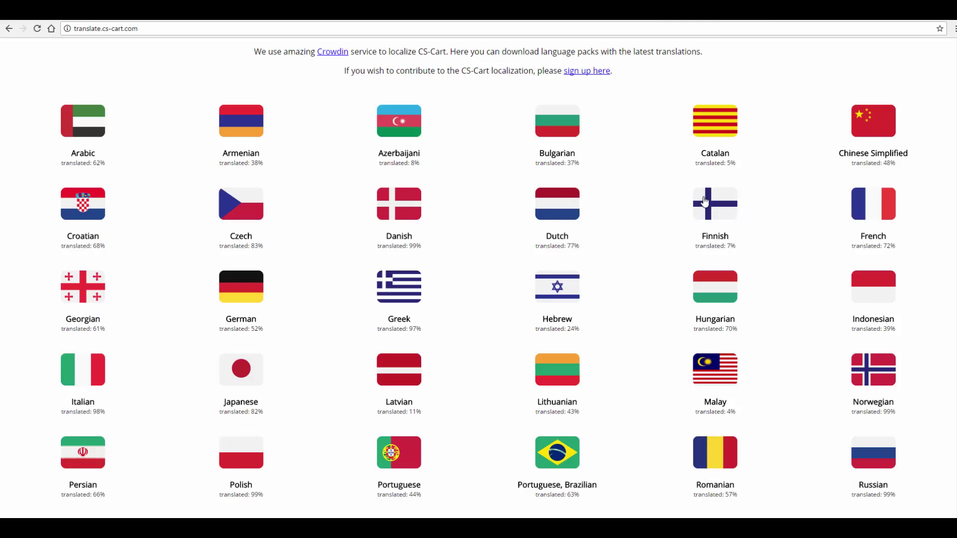
pyautogui.click(720, 209)
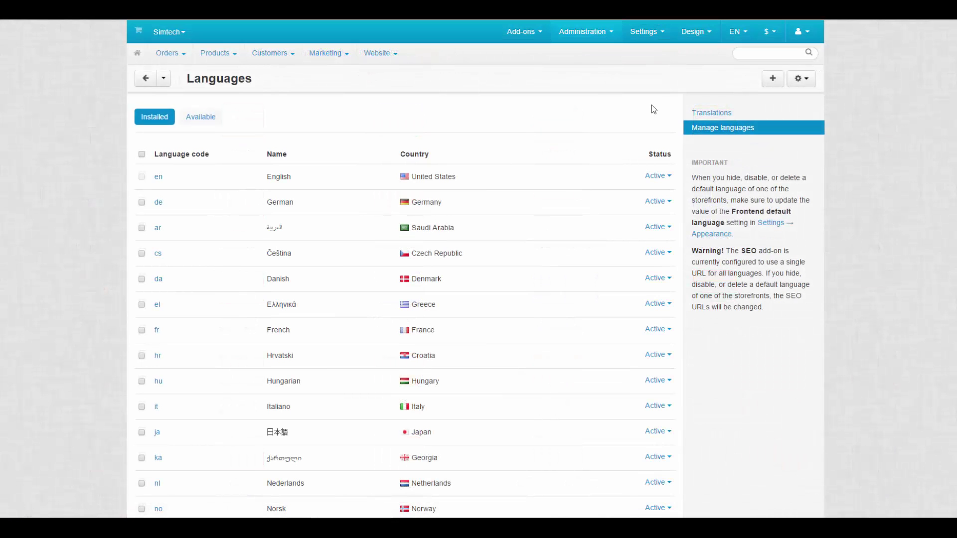
# Step: Install the Finnish language pack from the local file fi.zip and scroll to the fi row
pyautogui.click(773, 79)
pyautogui.click(442, 301)
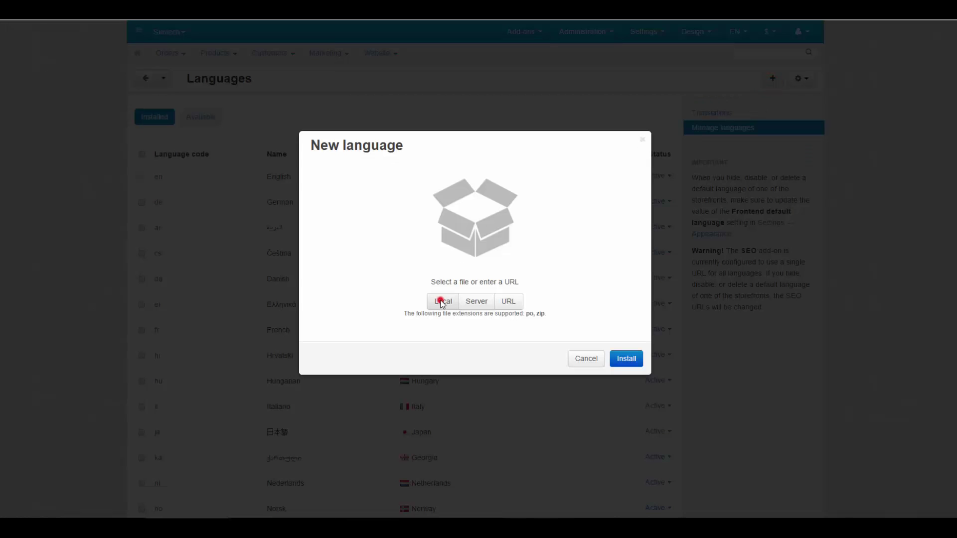
pyautogui.click(148, 89)
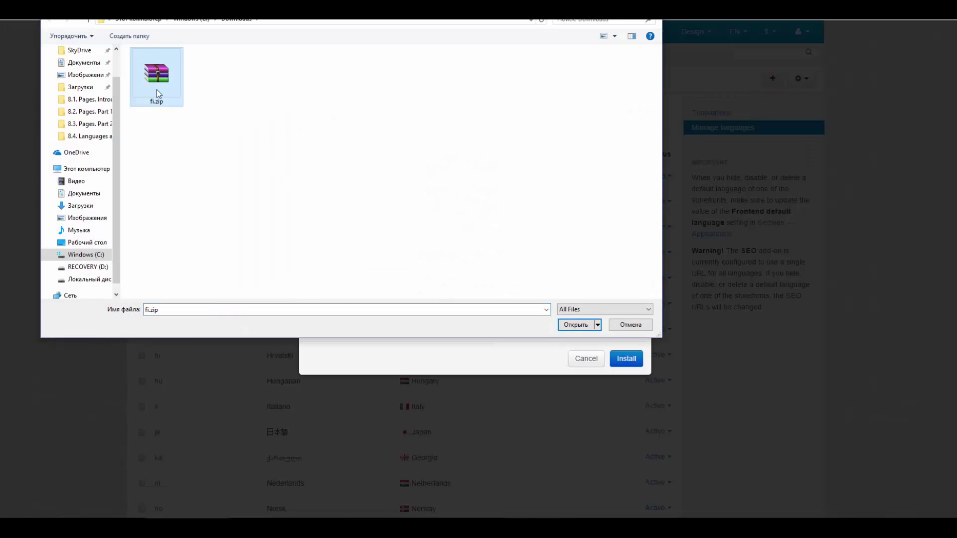
pyautogui.click(577, 325)
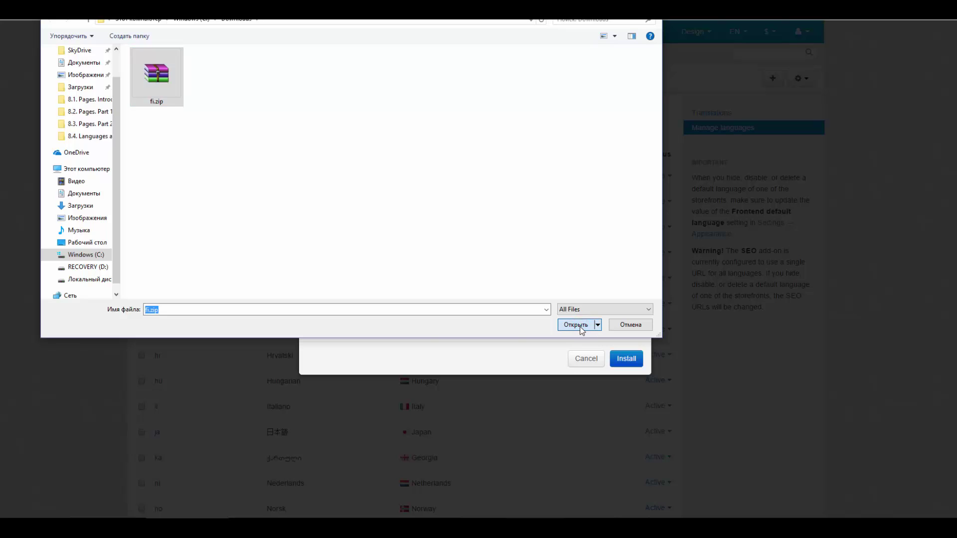
pyautogui.click(579, 327)
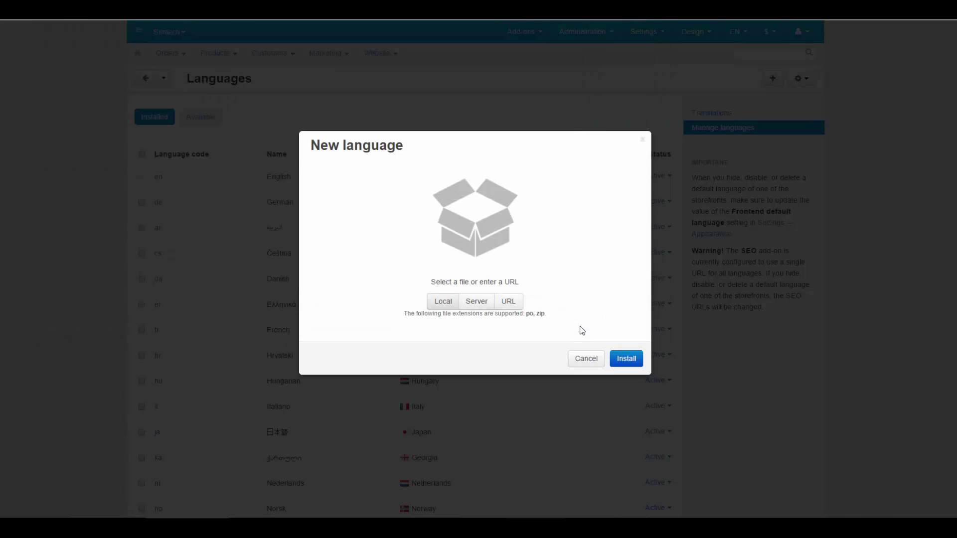
pyautogui.click(630, 364)
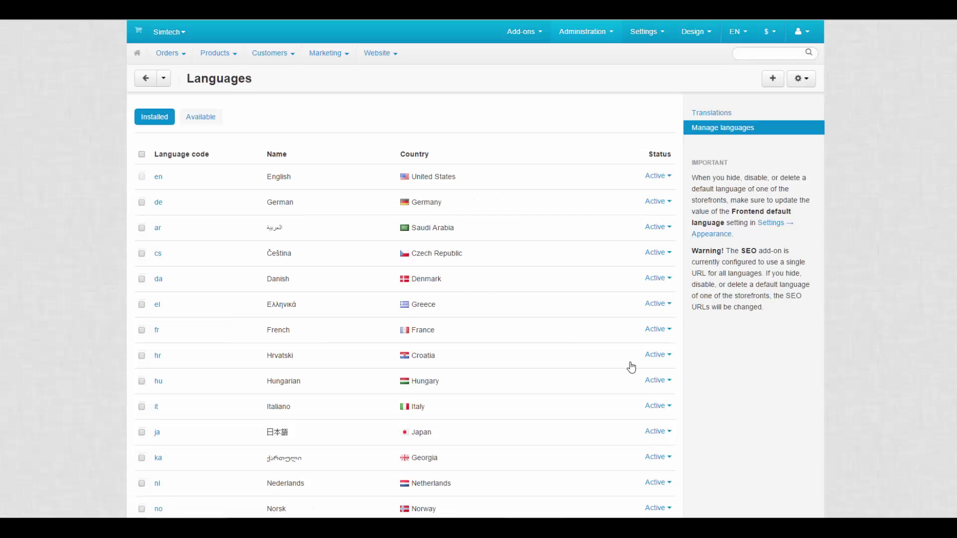
pyautogui.scroll(-6, 631, 367)
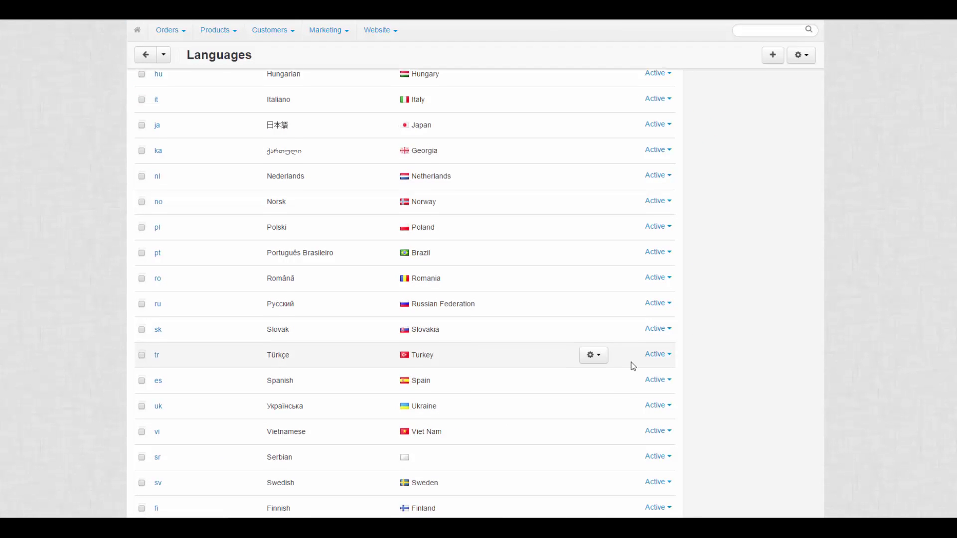
pyautogui.scroll(-1, 630, 362)
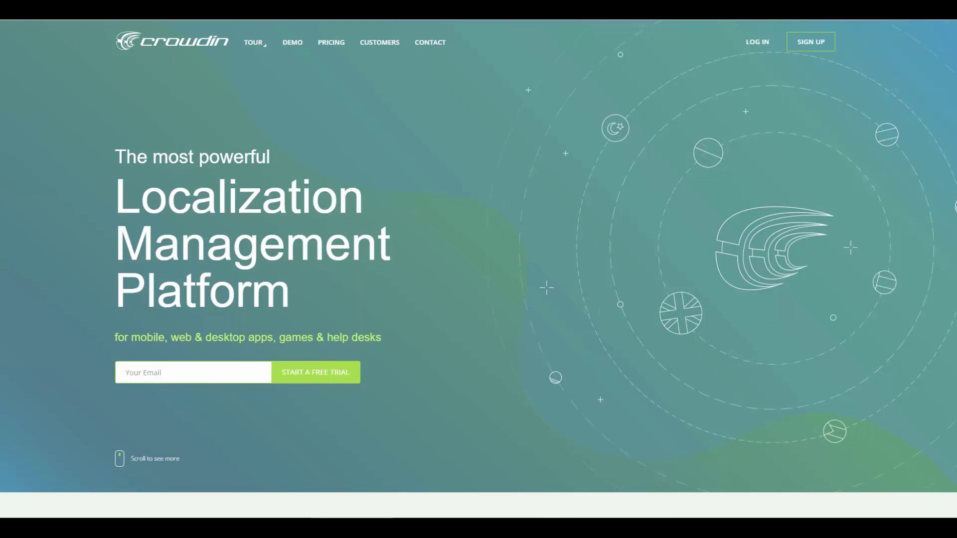
# Step: Scroll down through the Crowdin homepage to its footer
pyautogui.scroll(-8, 478, 269)
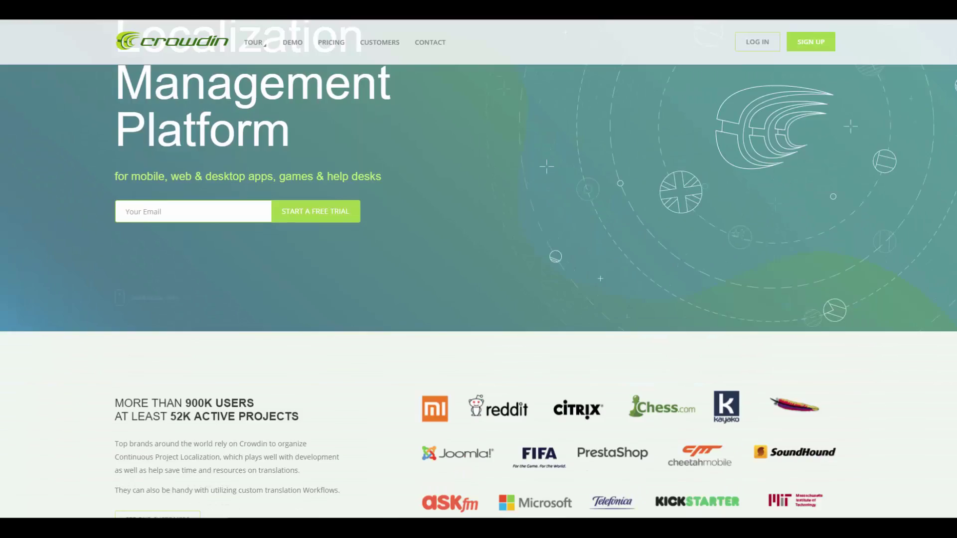
pyautogui.scroll(-8, 478, 269)
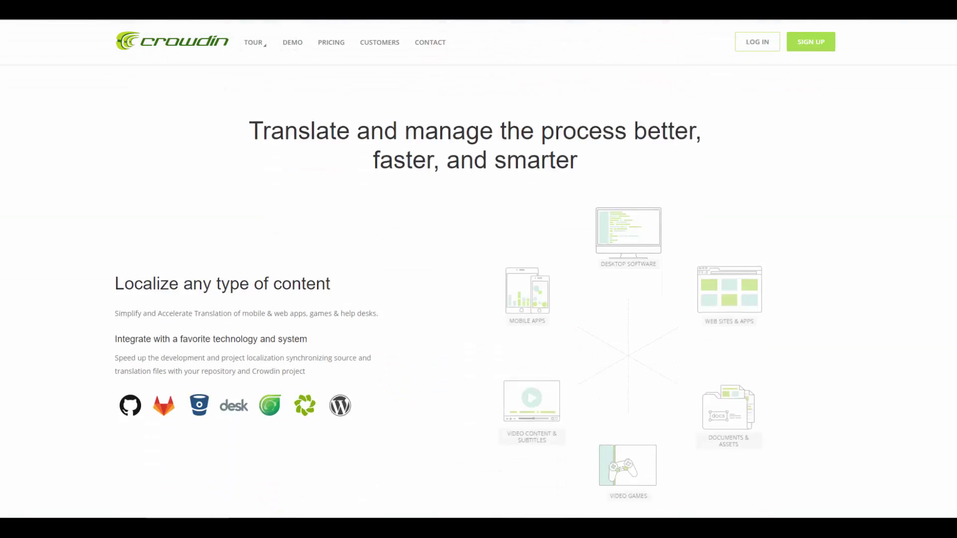
pyautogui.scroll(-10, 478, 269)
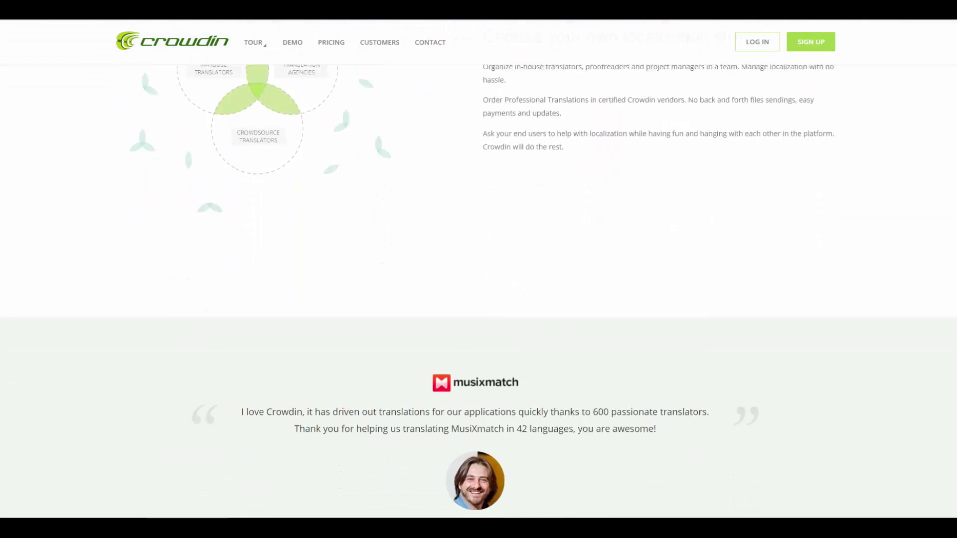
pyautogui.scroll(-7, 478, 269)
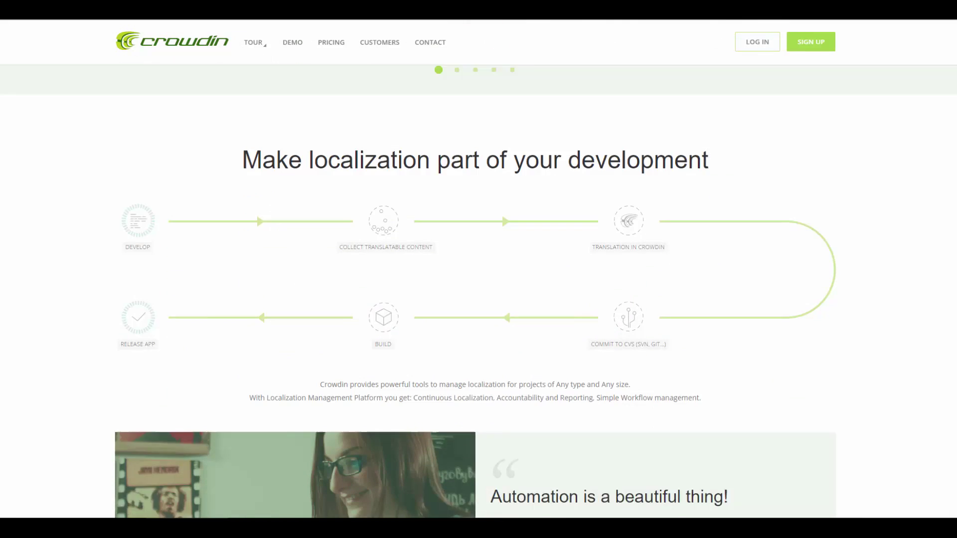
pyautogui.scroll(-7, 479, 269)
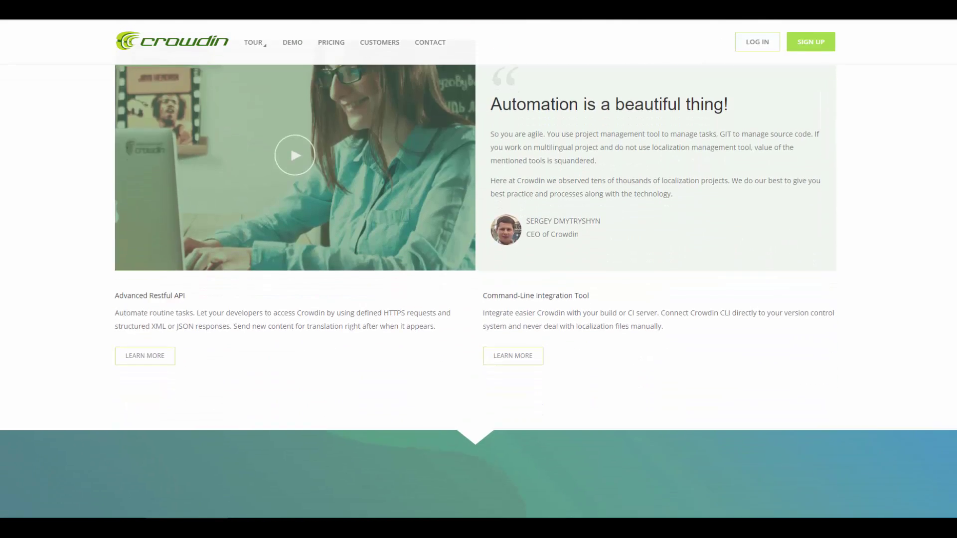
pyautogui.scroll(-8, 478, 269)
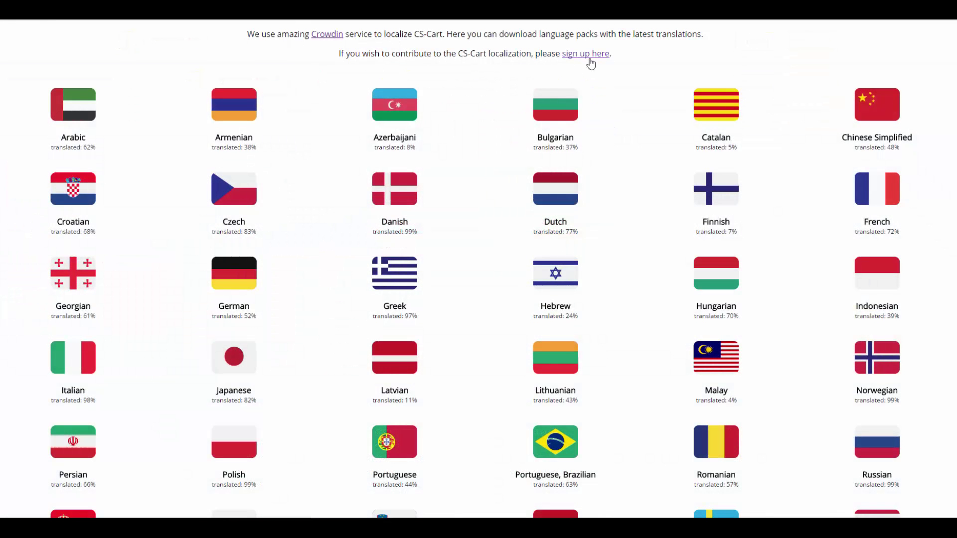
# Step: Open the Dutch divido.po file in Crowdin's CS-Cart project and start typing 'Di' as a translation
pyautogui.click(591, 54)
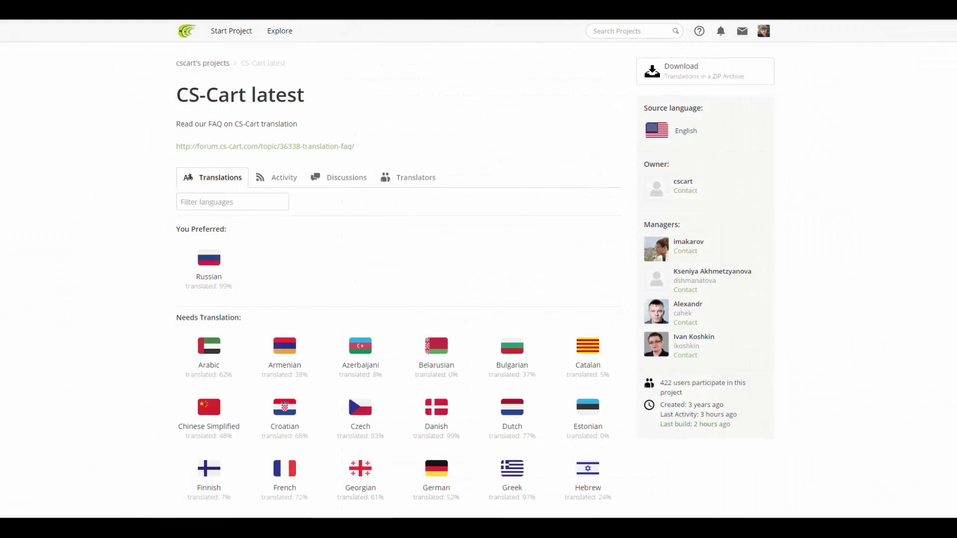
pyautogui.click(517, 408)
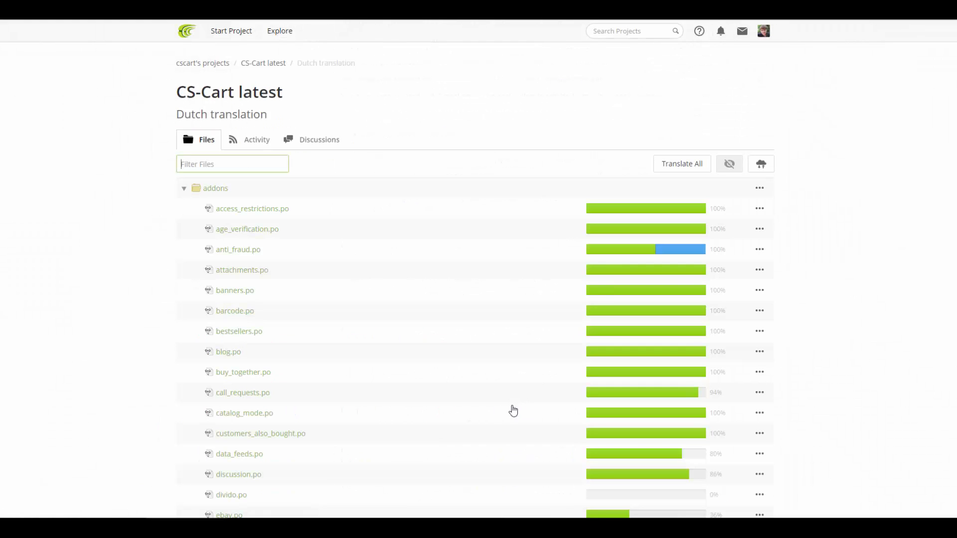
pyautogui.click(246, 496)
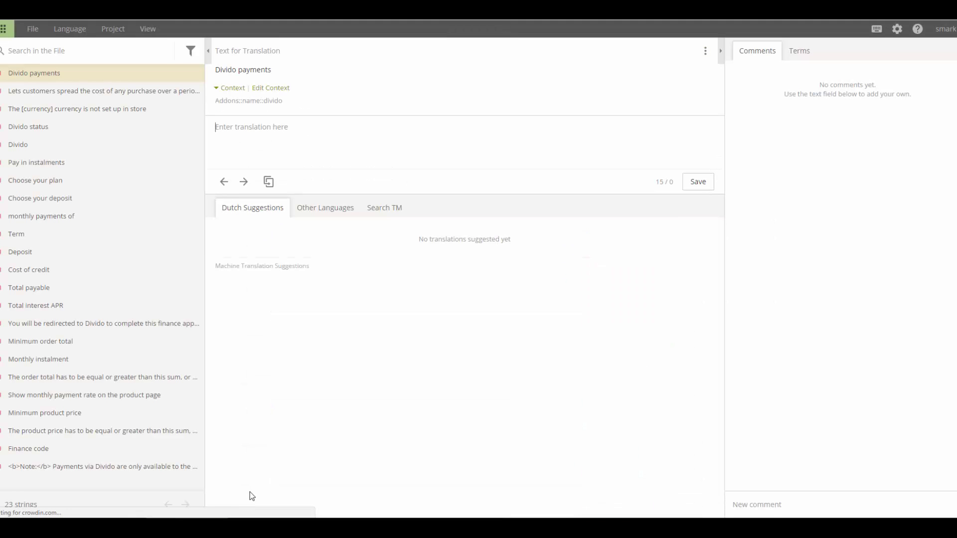
pyautogui.click(240, 129)
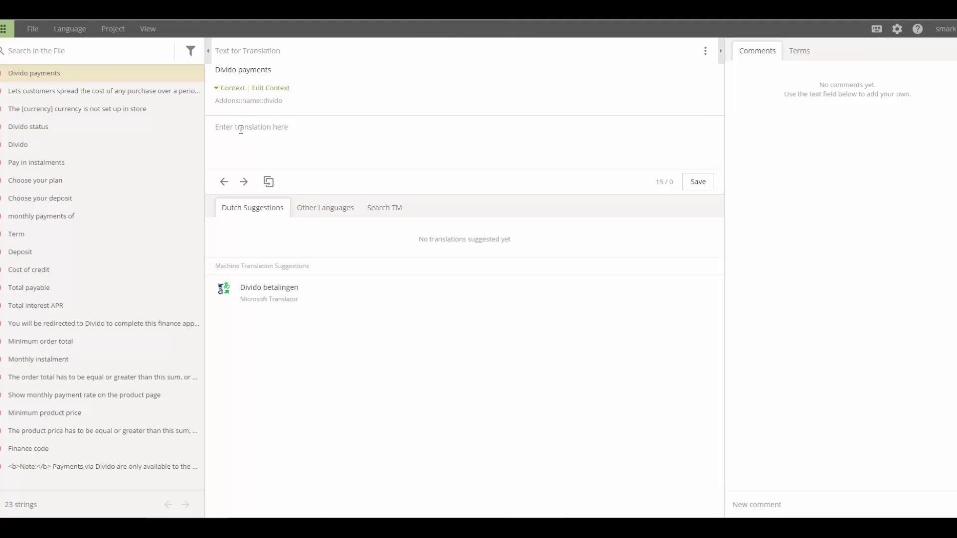
pyautogui.write('Di')
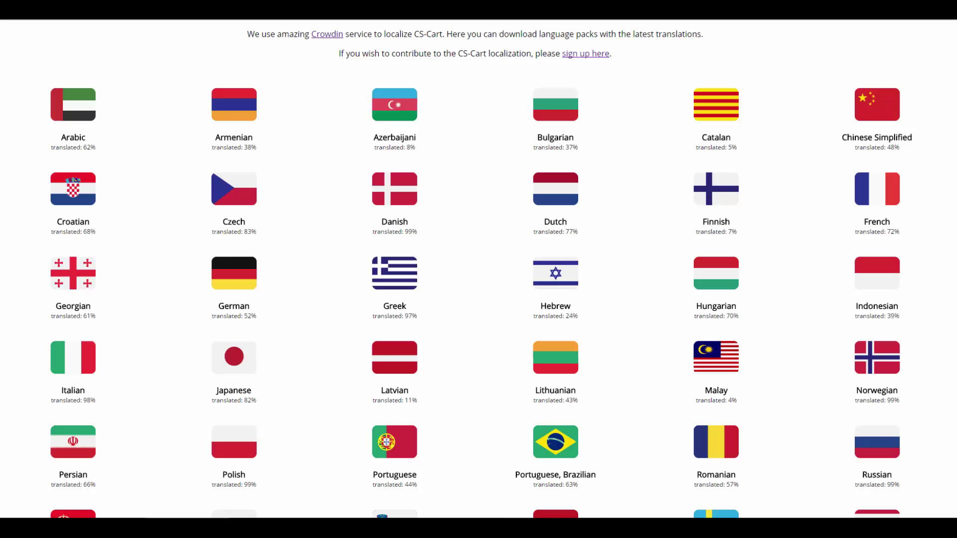
pyautogui.scroll(-3, 477, 274)
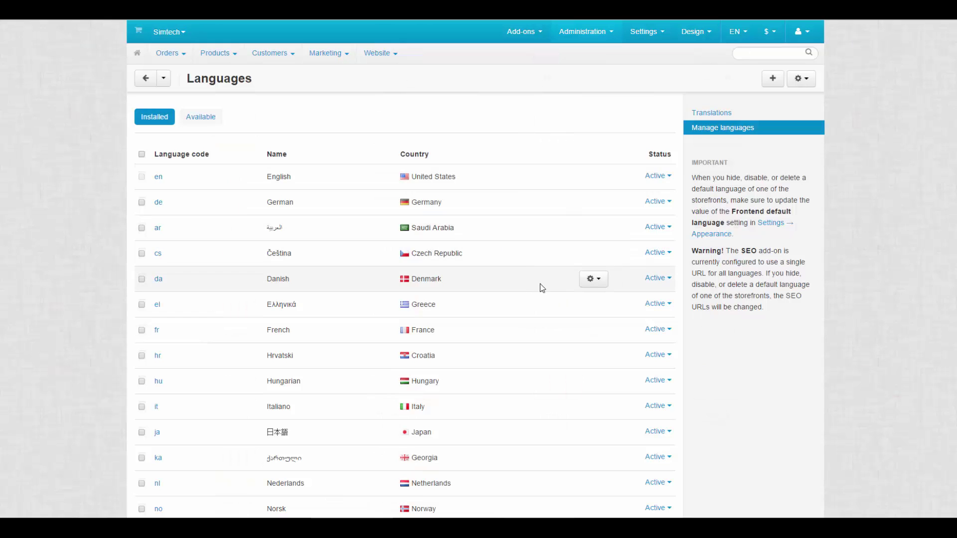
# Step: Clone the Danish language with new language code 'is' and scroll to the Danish_clone row
pyautogui.click(593, 279)
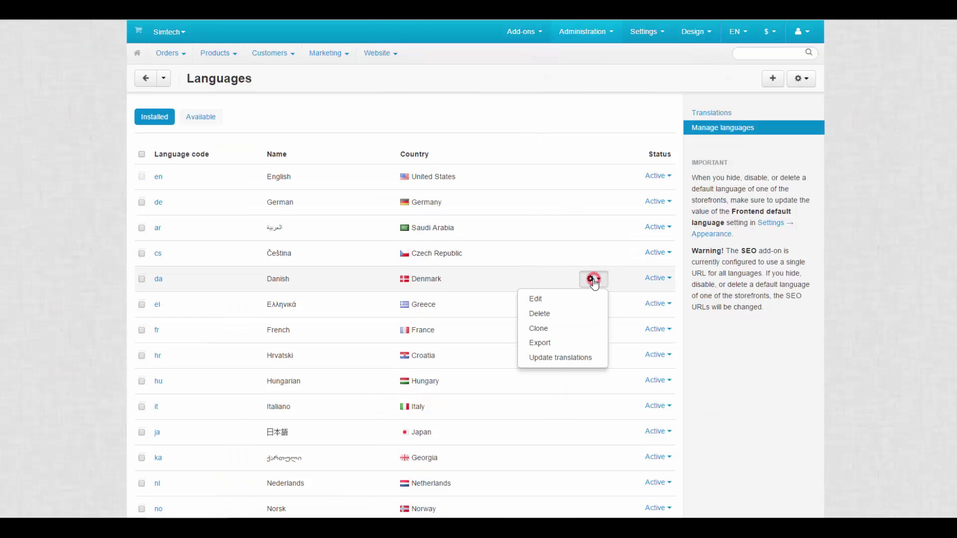
pyautogui.click(583, 328)
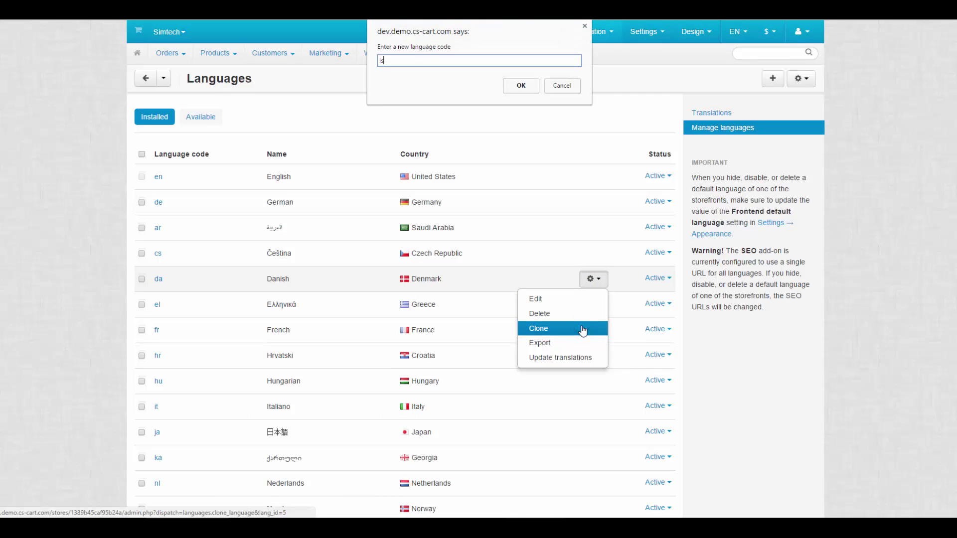
pyautogui.write('is')
pyautogui.click(521, 85)
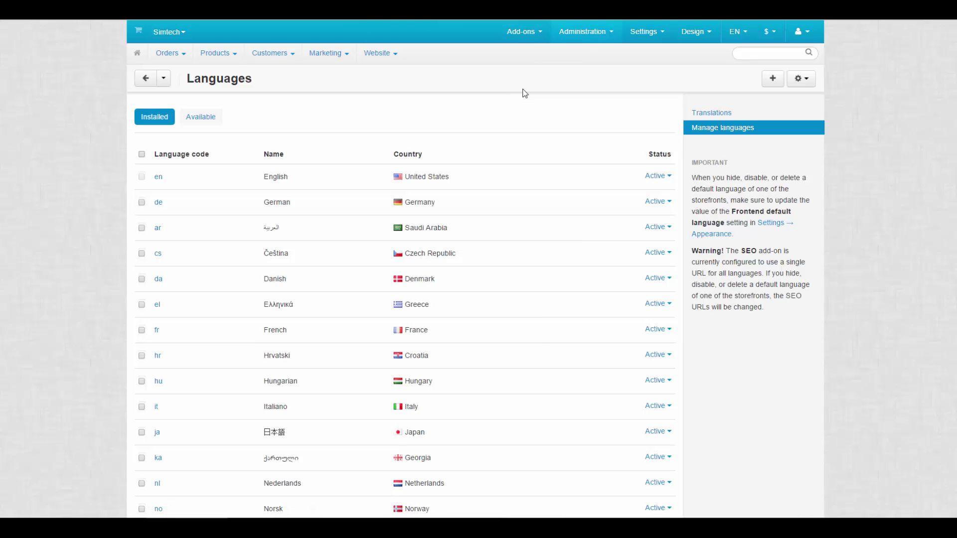
pyautogui.scroll(-6, 525, 93)
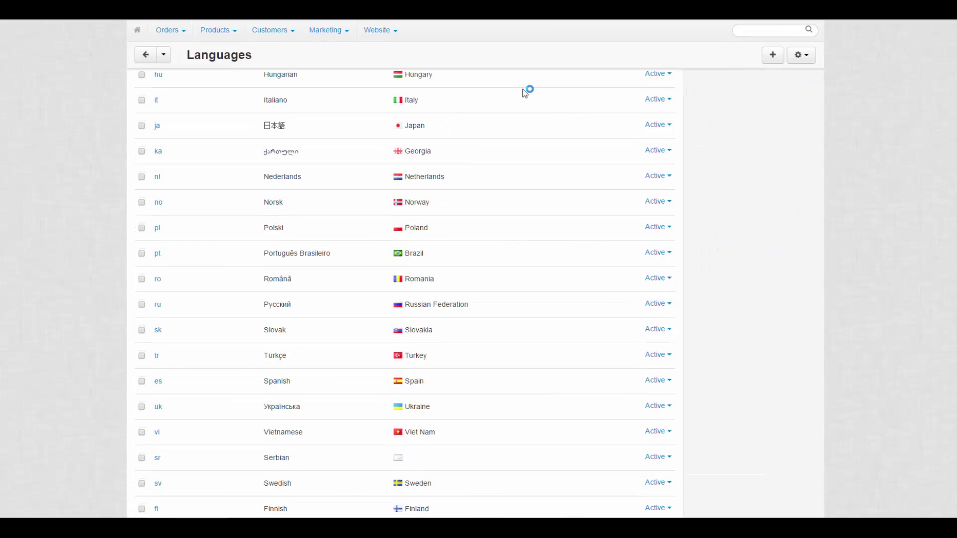
pyautogui.scroll(-1, 527, 149)
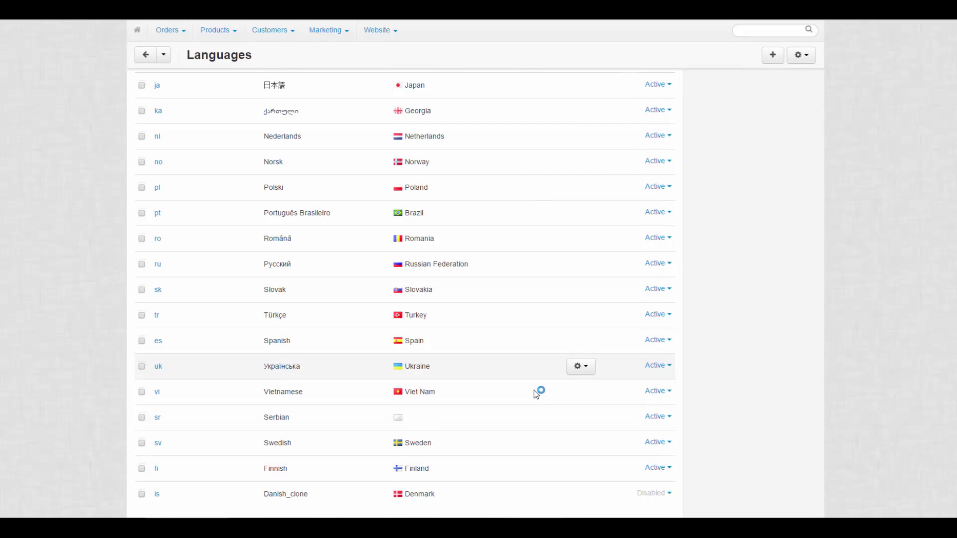
# Step: Rename Danish_clone to 'Icelandic', set its country to Iceland, and save
pyautogui.click(579, 493)
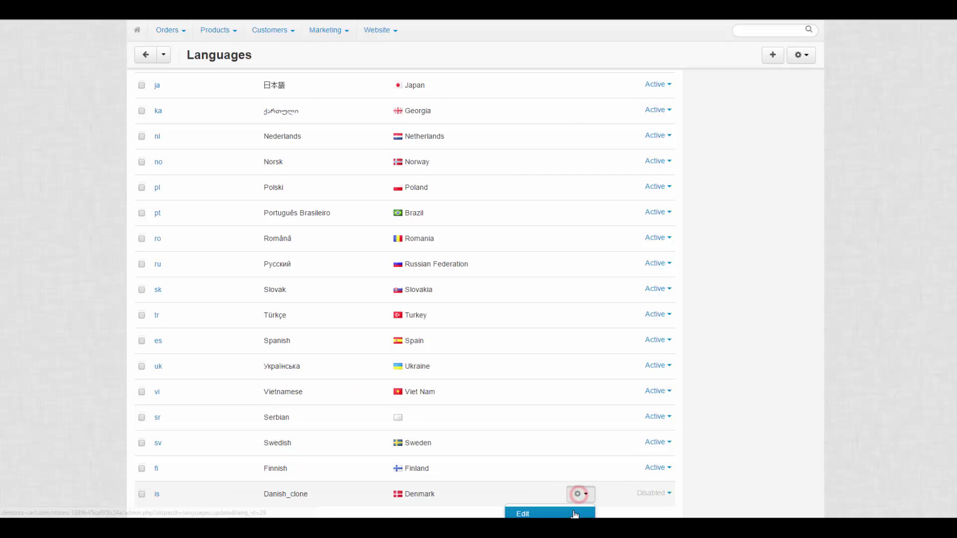
pyautogui.click(574, 511)
pyautogui.tripleClick(391, 165)
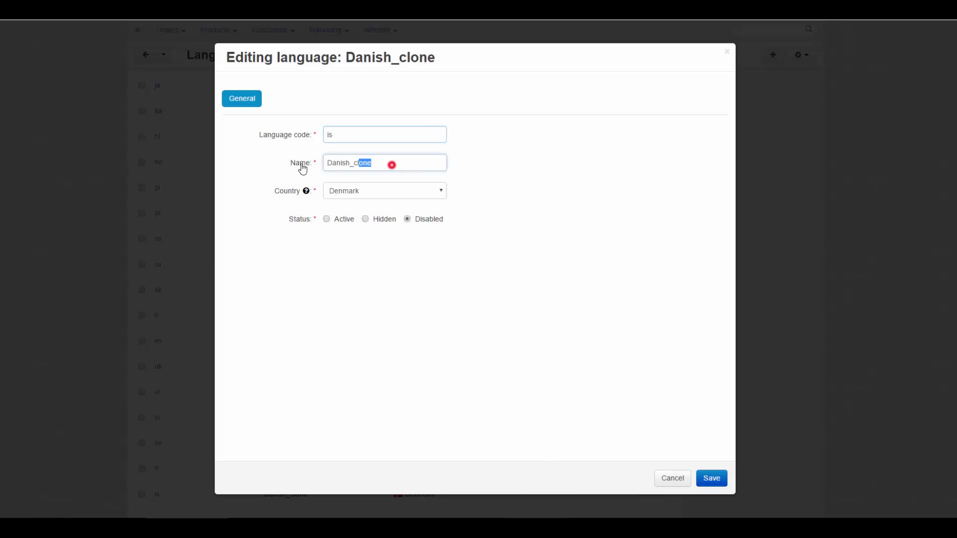
pyautogui.press('BackSpace')
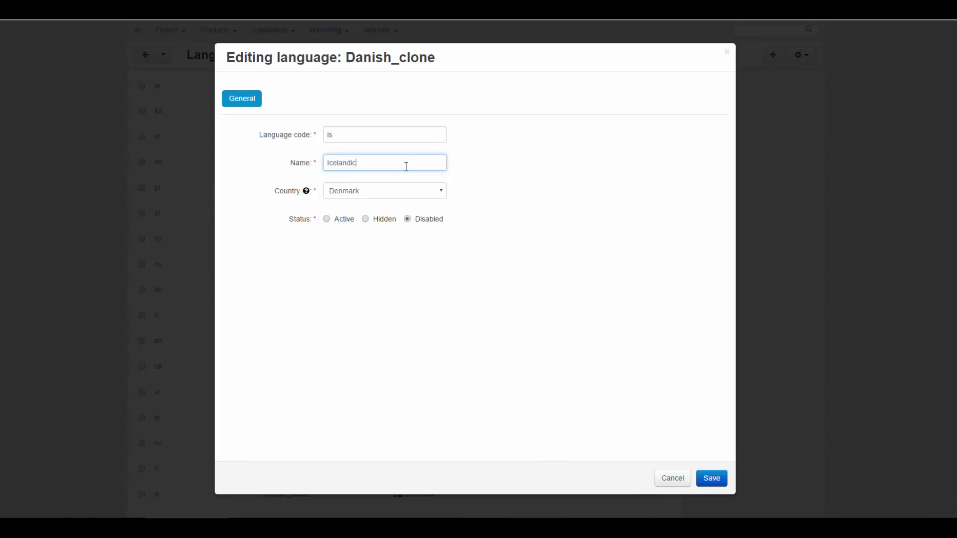
pyautogui.write('Icelandic')
pyautogui.click(403, 191)
pyautogui.moveTo(440, 235); pyautogui.dragTo(444, 277)
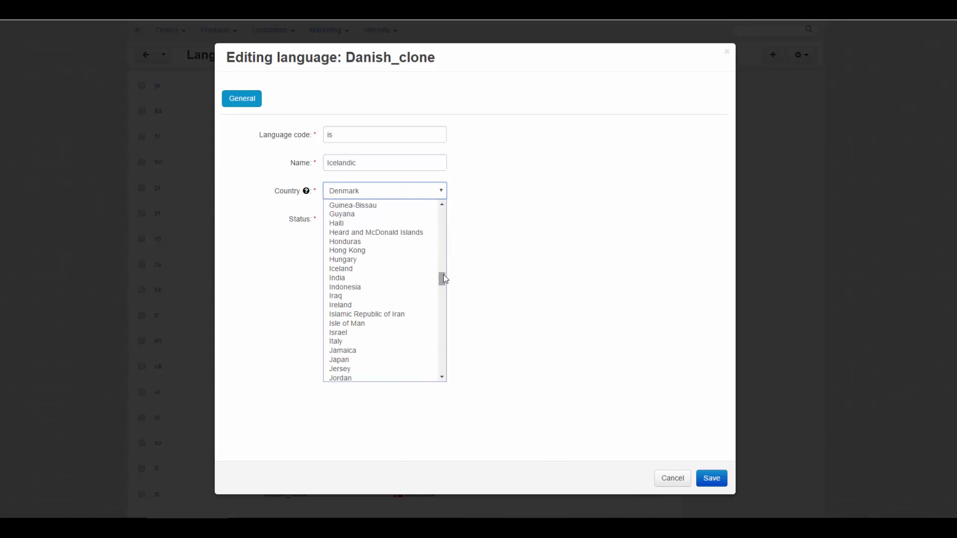
pyautogui.click(352, 268)
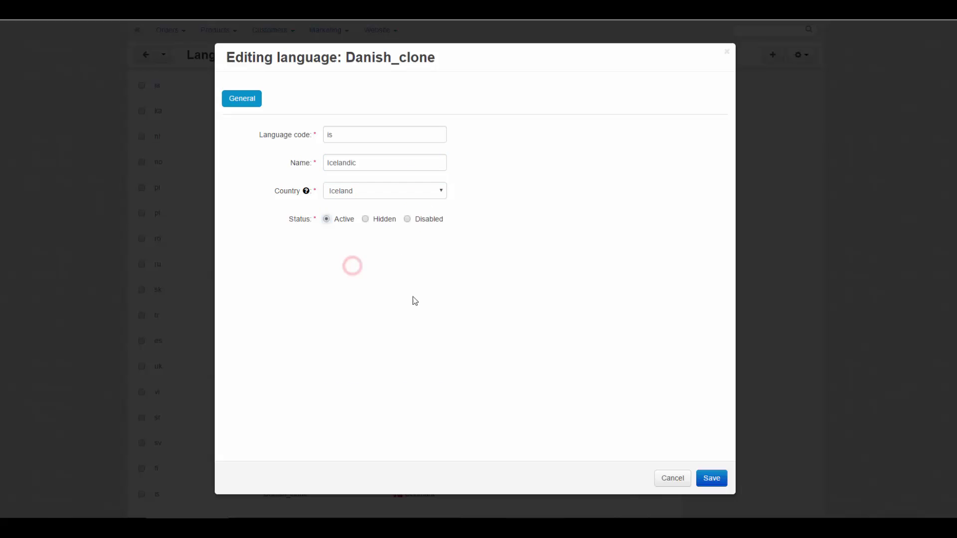
pyautogui.click(708, 478)
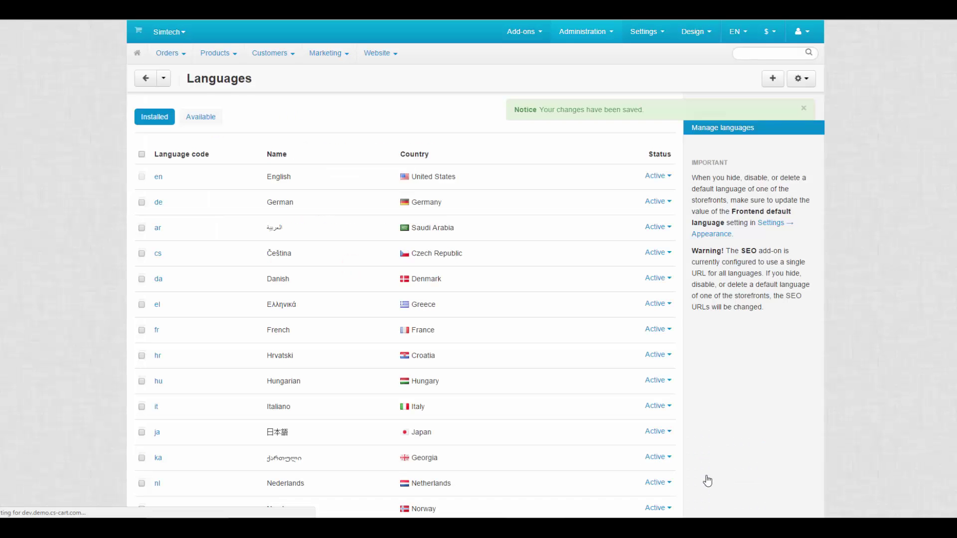
# Step: From Administration > Languages > Translations, launch on-site live editing of the storefront
pyautogui.click(753, 25)
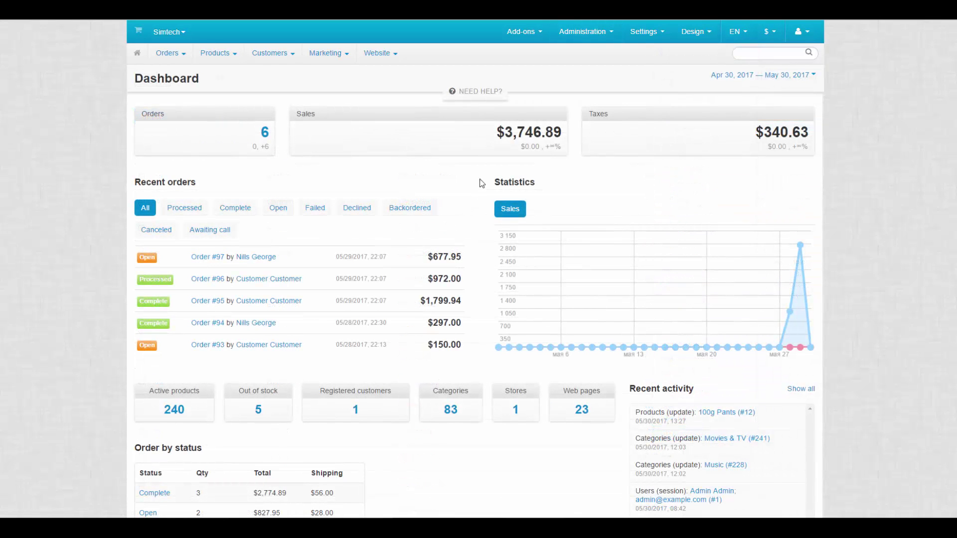
pyautogui.click(582, 31)
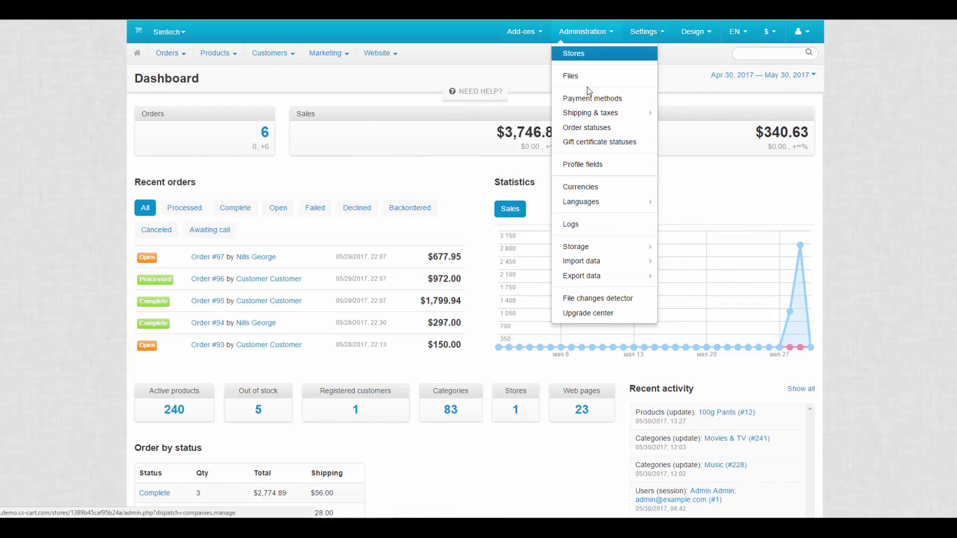
pyautogui.moveTo(609, 202)
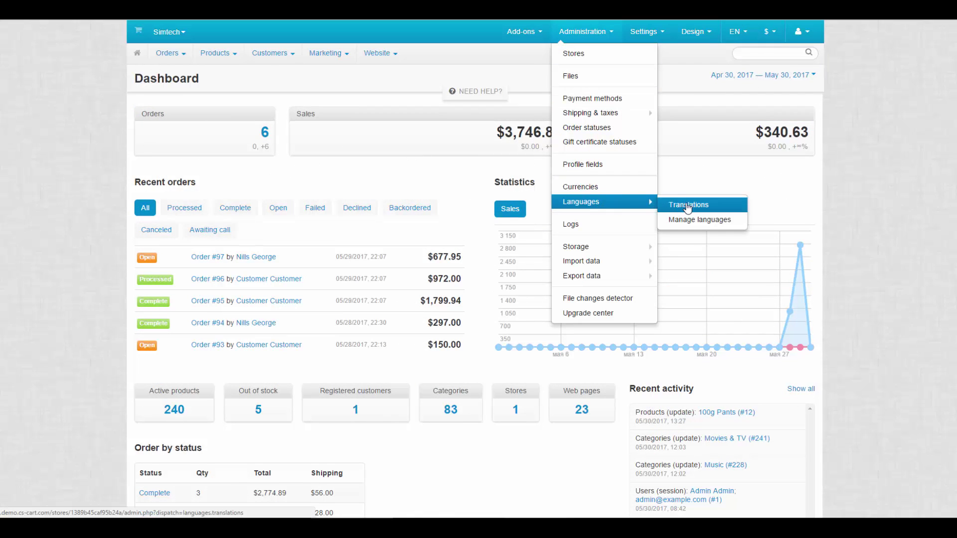
pyautogui.click(688, 205)
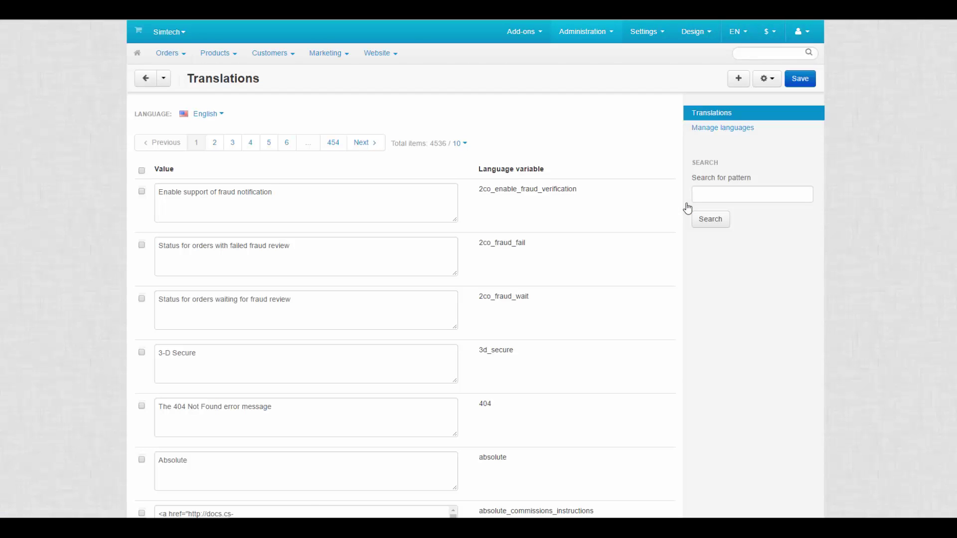
pyautogui.click(766, 80)
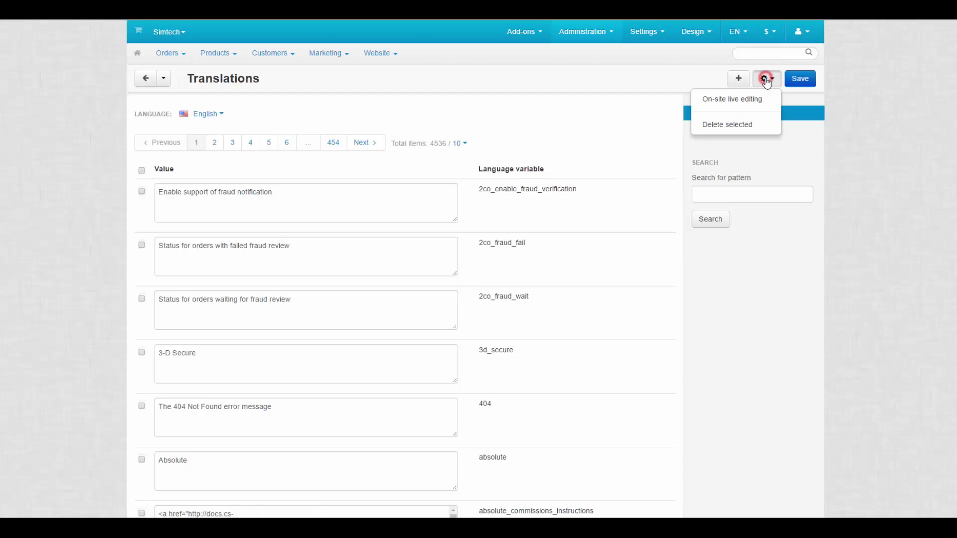
pyautogui.click(764, 100)
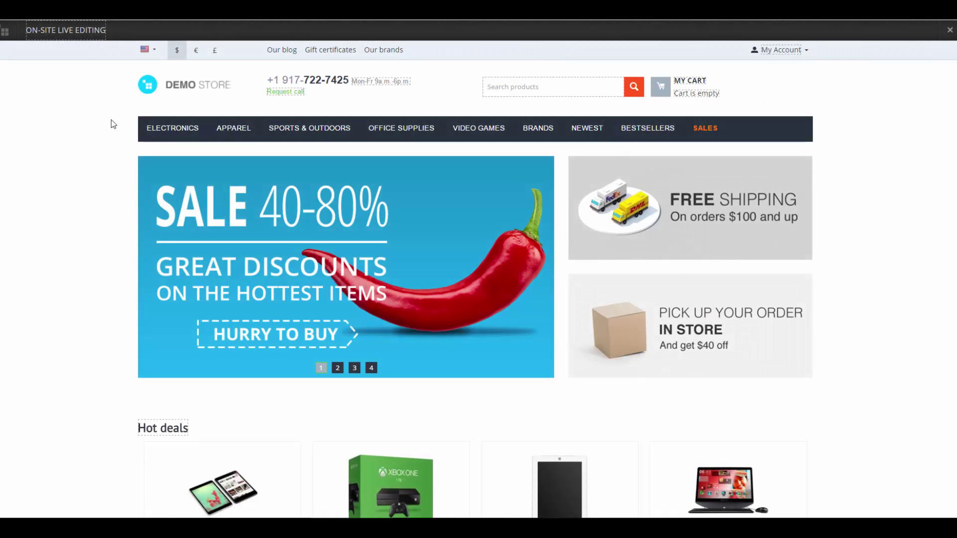
# Step: Switch the storefront to Icelandic and rename the Hot deals heading to 'Heitt samningur'
pyautogui.click(155, 52)
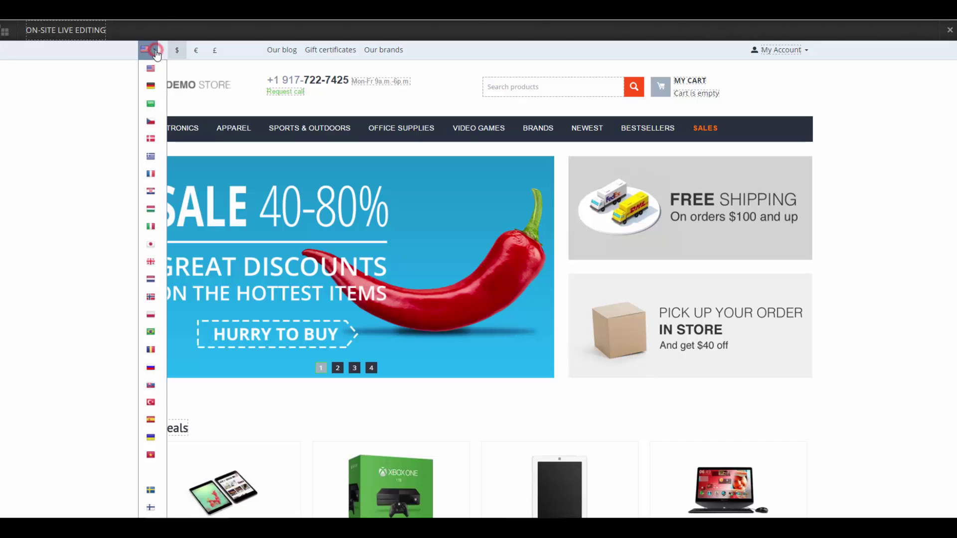
pyautogui.scroll(-2, 152, 92)
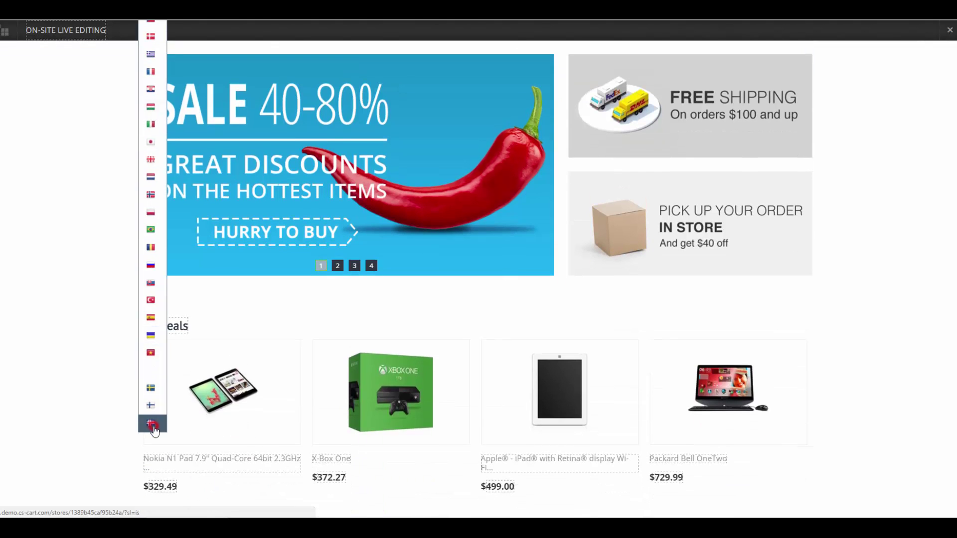
pyautogui.click(151, 423)
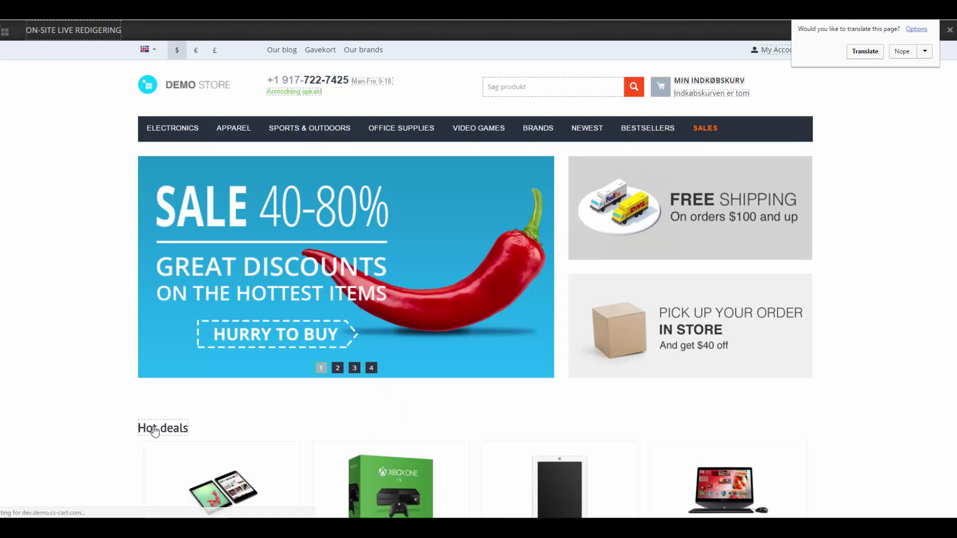
pyautogui.click(144, 428)
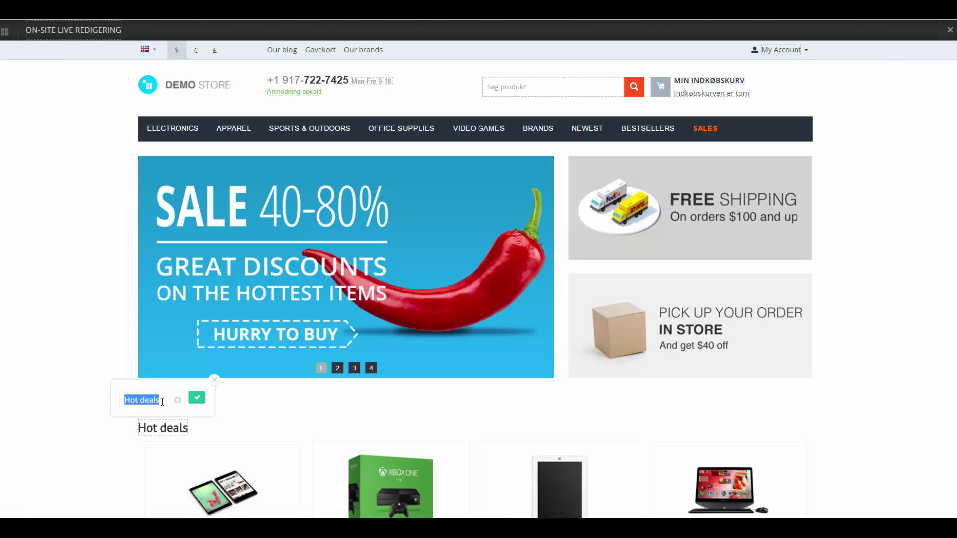
pyautogui.write('Heitt samningur')
pyautogui.click(221, 398)
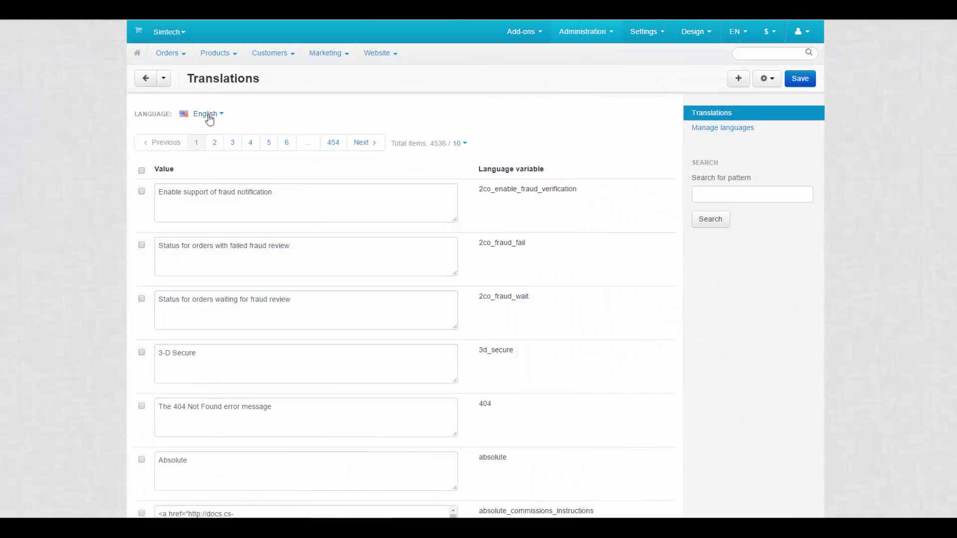
# Step: In the Icelandic translations, change 2co_enable_fraud_verification to 'Virkja stuðning svik tilkynninga' and save
pyautogui.click(207, 114)
pyautogui.scroll(-3, 214, 179)
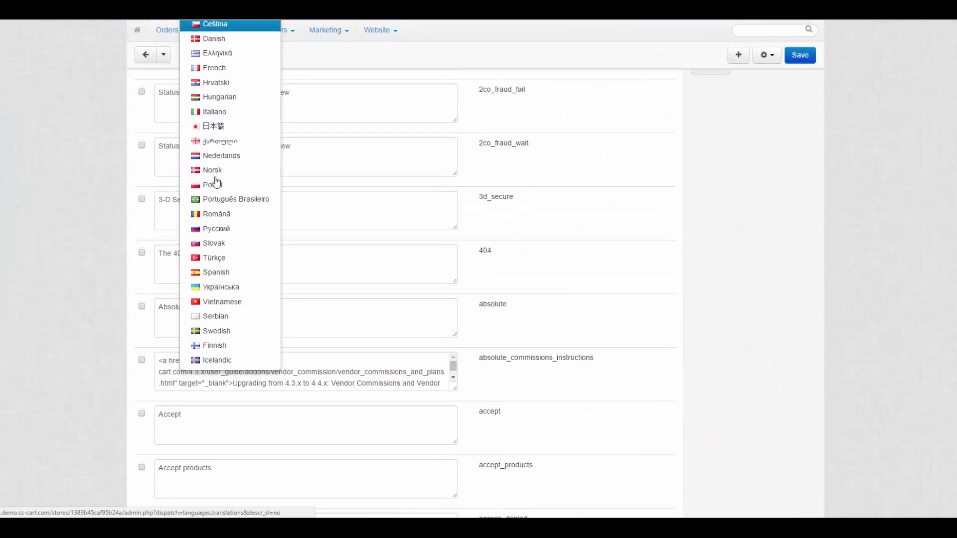
pyautogui.click(227, 360)
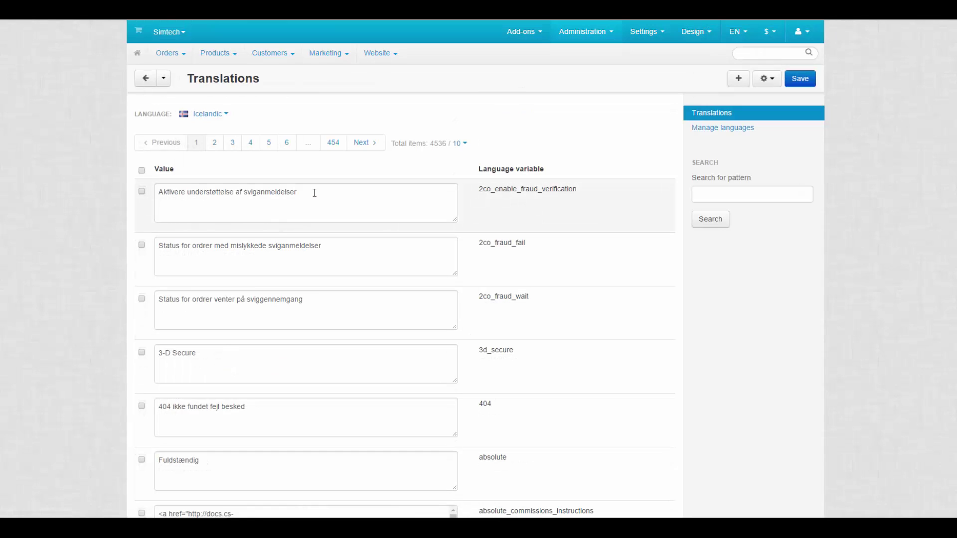
pyautogui.moveTo(314, 192); pyautogui.dragTo(131, 207)
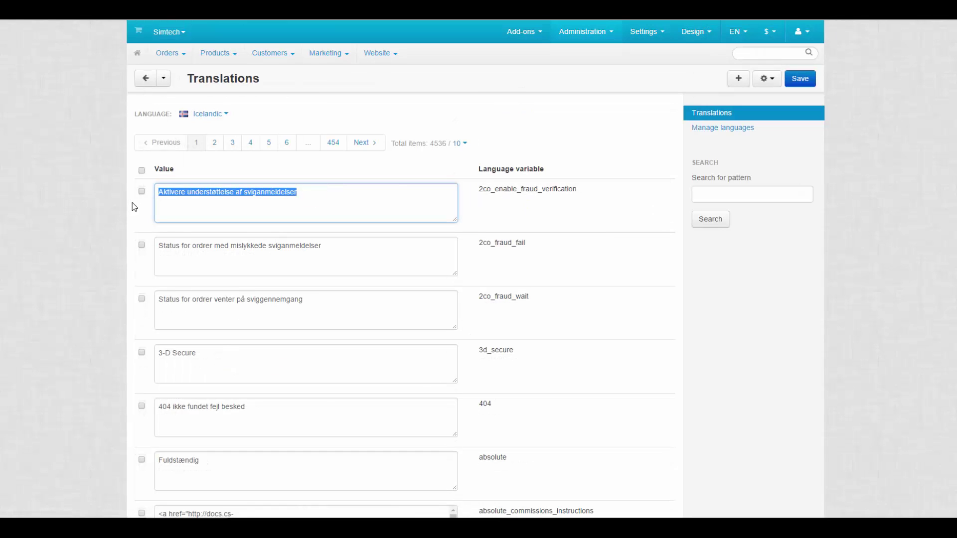
pyautogui.write('Virkja stuðning svik tilkynninga')
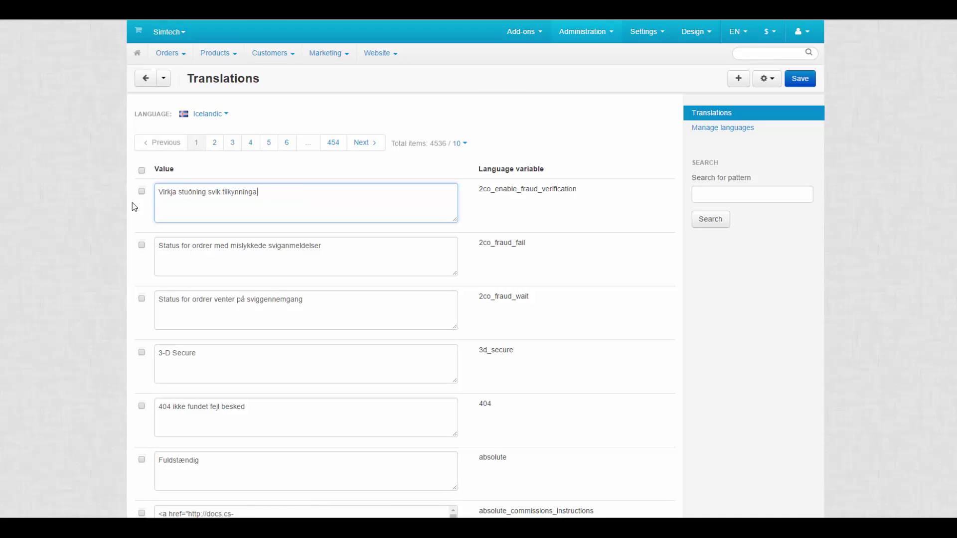
pyautogui.click(805, 82)
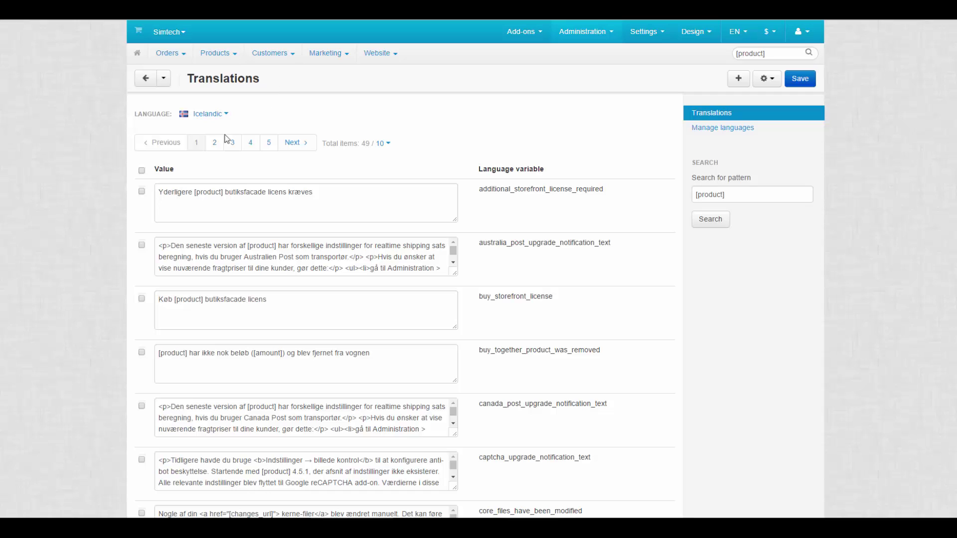
# Step: Inspect the [product] and ([amount]) placeholders in the filtered translations
pyautogui.moveTo(195, 194); pyautogui.dragTo(230, 191)
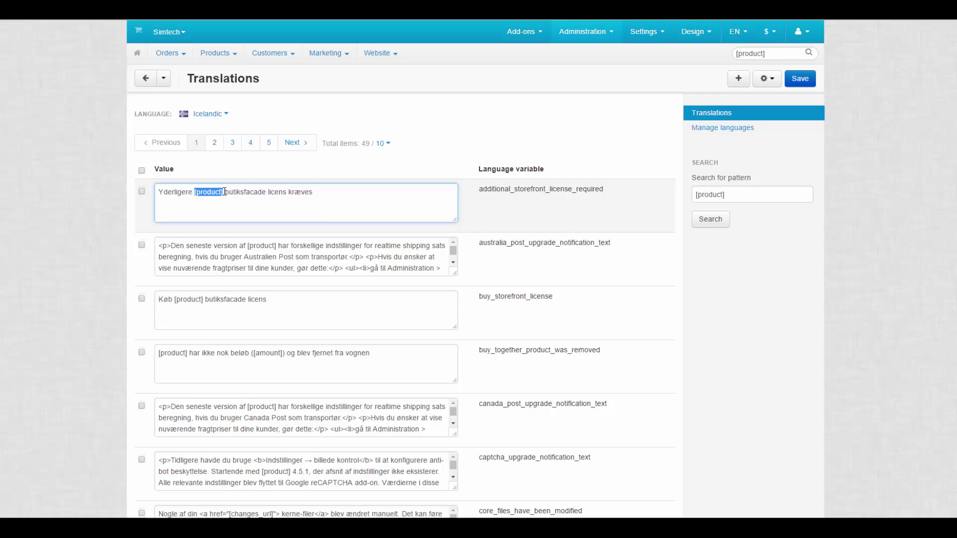
pyautogui.click(226, 193)
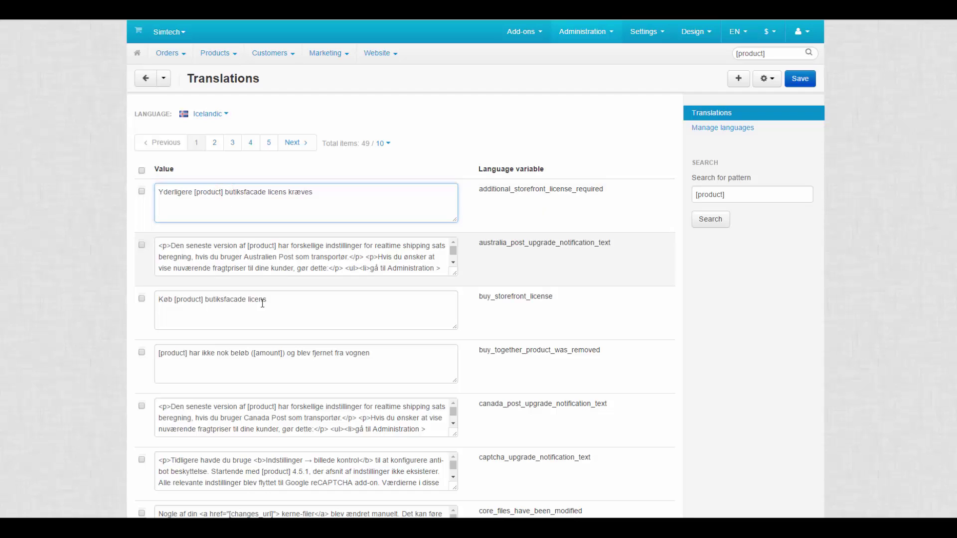
pyautogui.moveTo(252, 355); pyautogui.dragTo(285, 354)
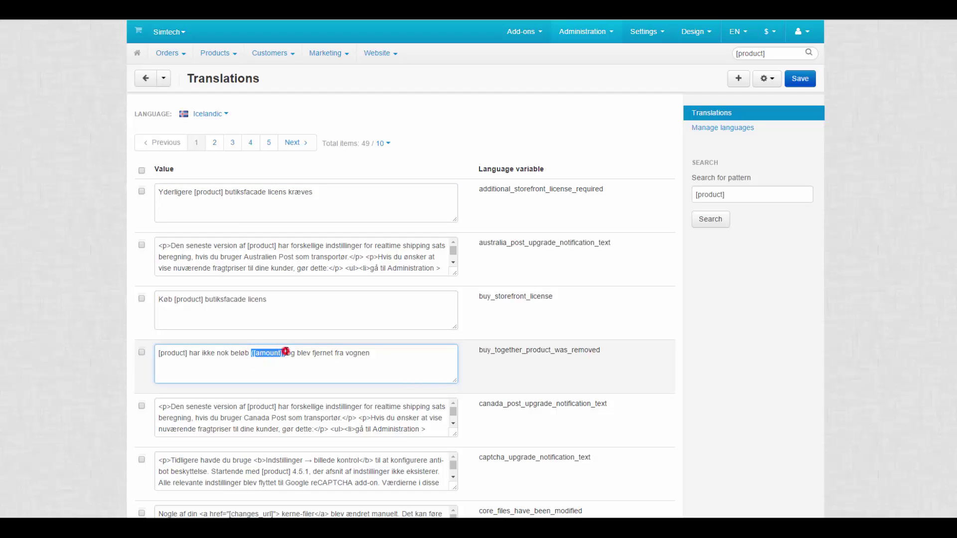
pyautogui.click(286, 352)
# Step: In notice_too_many_decimals, replace DECIMALS with AUKASTAF and CURRENCY with GJALDMIDILL
pyautogui.scroll(-10, 286, 352)
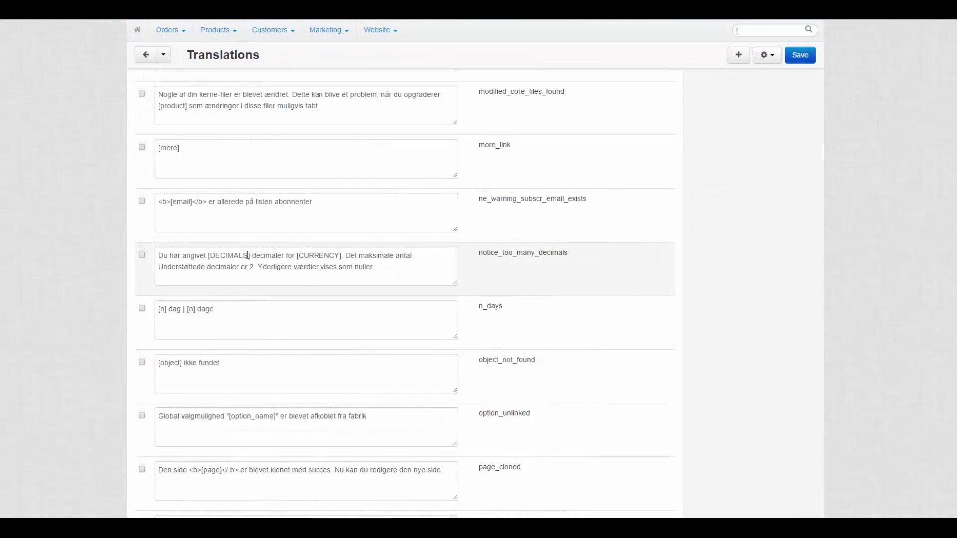
pyautogui.moveTo(248, 255); pyautogui.dragTo(212, 254)
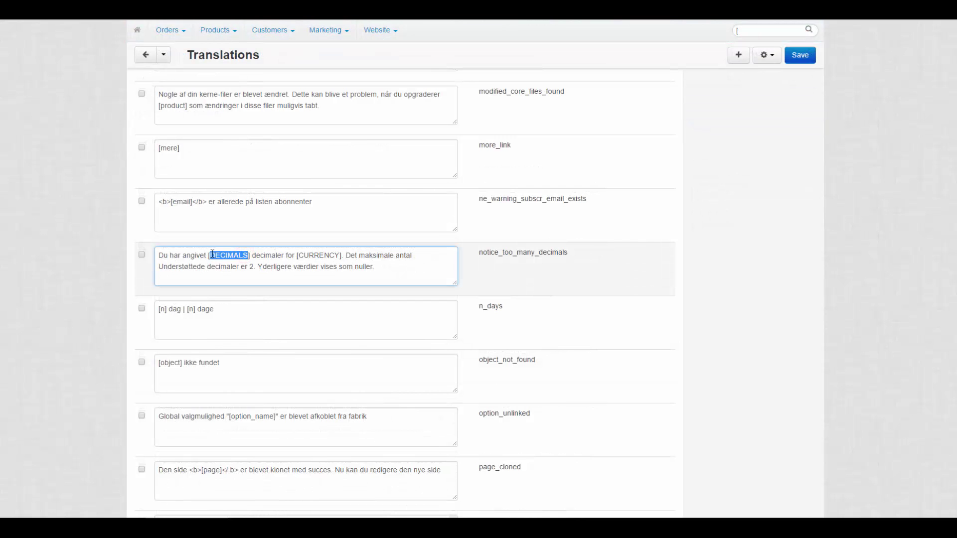
pyautogui.write('AUKASTAF')
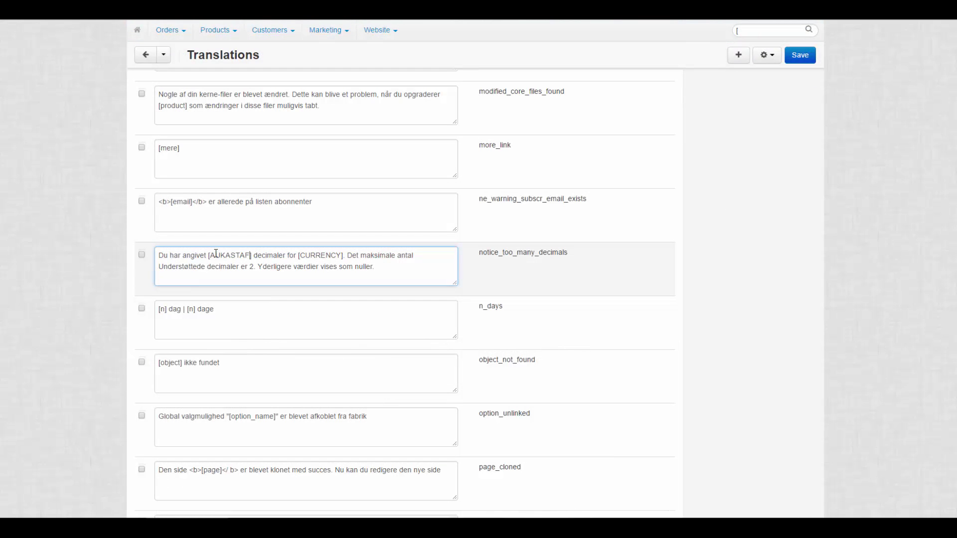
pyautogui.moveTo(303, 255); pyautogui.dragTo(341, 255)
pyautogui.write('GJALDMIDILL')
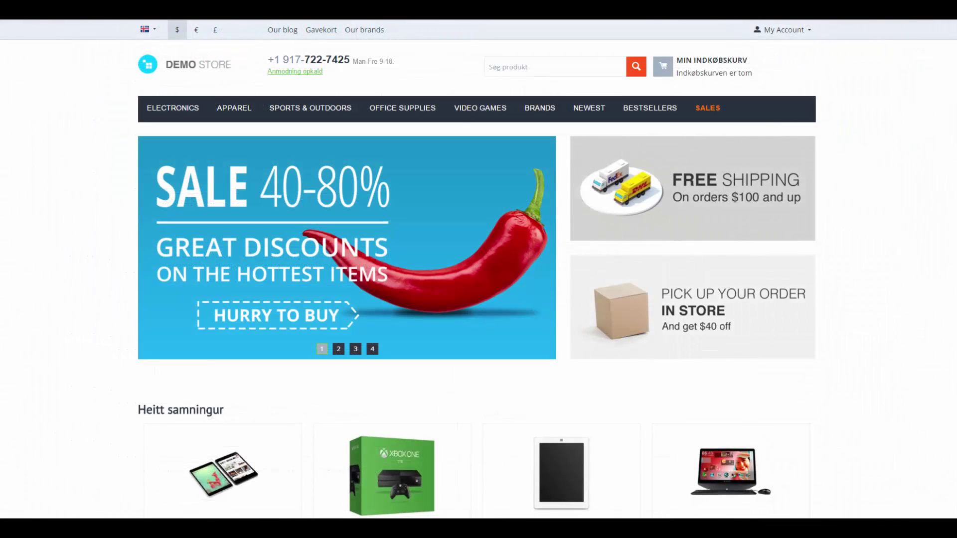